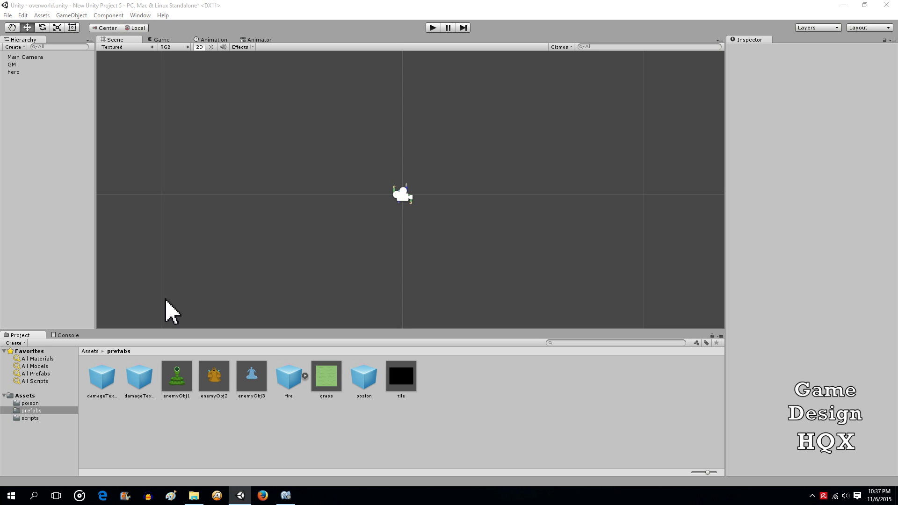
Step: Open the battle scene from the root Assets folder, saving the overworld scene's changes first
{"action": "left_click", "coordinate": [28, 396]}
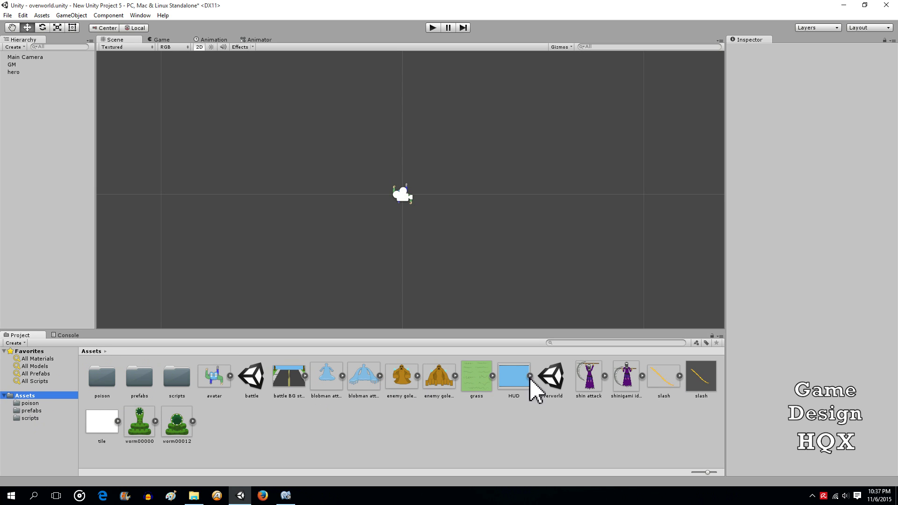
{"action": "double_click", "coordinate": [250, 376]}
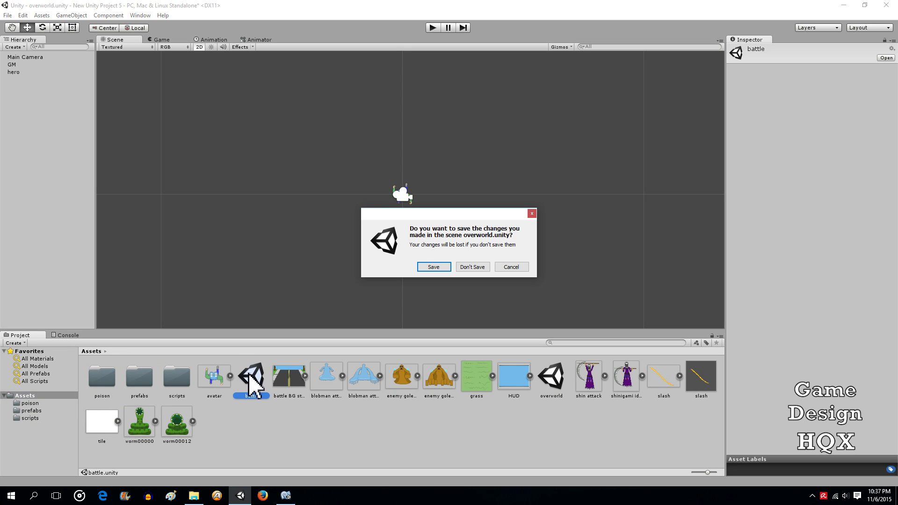
{"action": "left_click", "coordinate": [426, 268]}
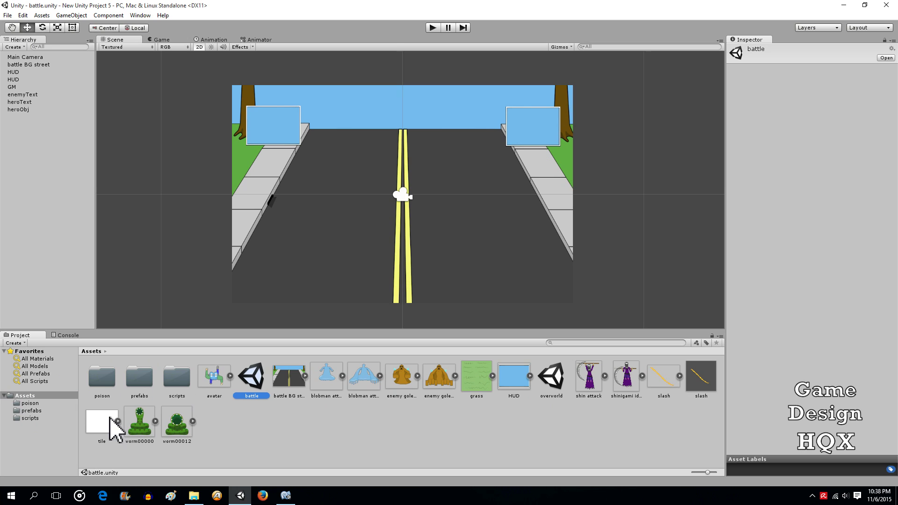
Step: Drag the tile asset into the Hierarchy four times to create four tile sprite objects
{"action": "left_click_drag", "start_coordinate": [112, 422], "coordinate": [30, 160]}
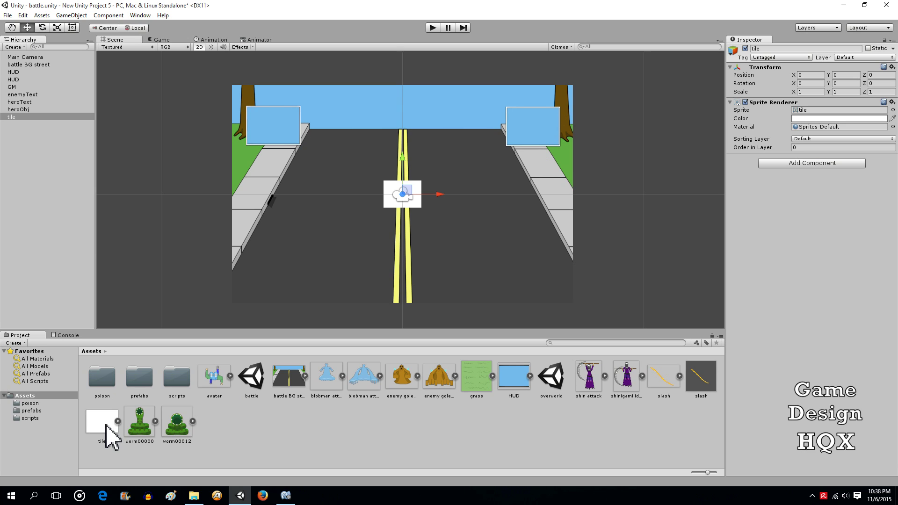
{"action": "left_click_drag", "start_coordinate": [104, 430], "coordinate": [40, 180]}
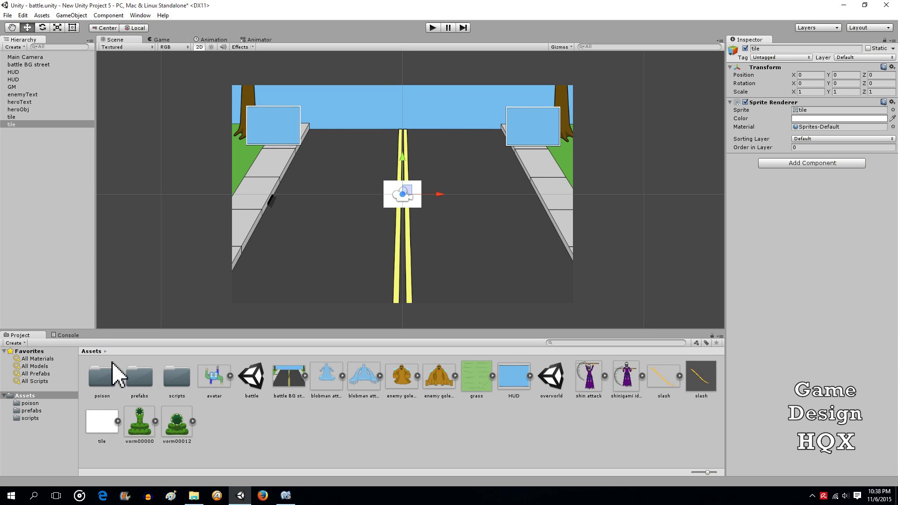
{"action": "left_click_drag", "start_coordinate": [44, 268], "coordinate": [24, 171]}
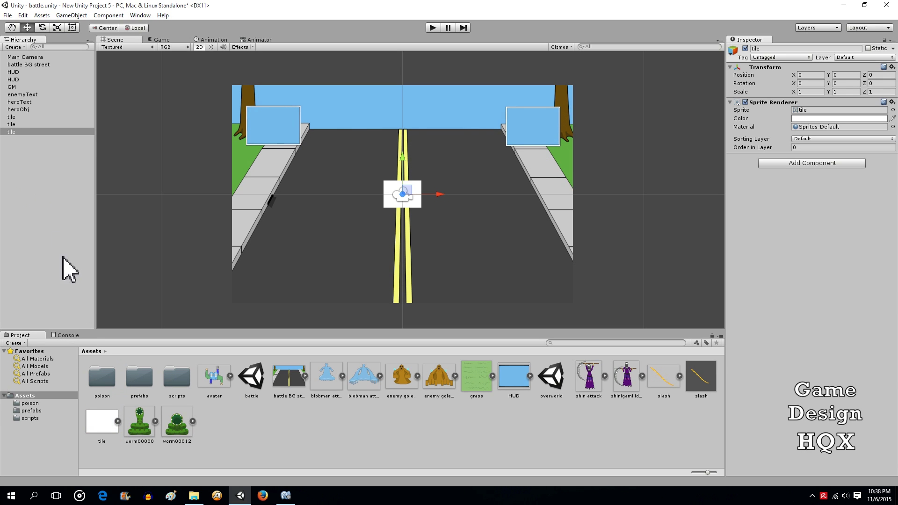
{"action": "left_click_drag", "start_coordinate": [107, 419], "coordinate": [30, 164]}
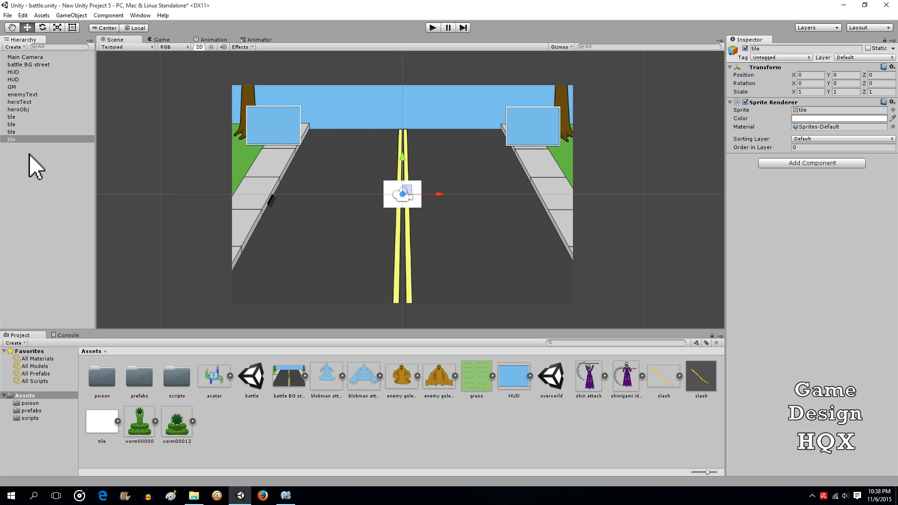
{"action": "left_click", "coordinate": [25, 117]}
{"action": "left_click", "coordinate": [24, 118]}
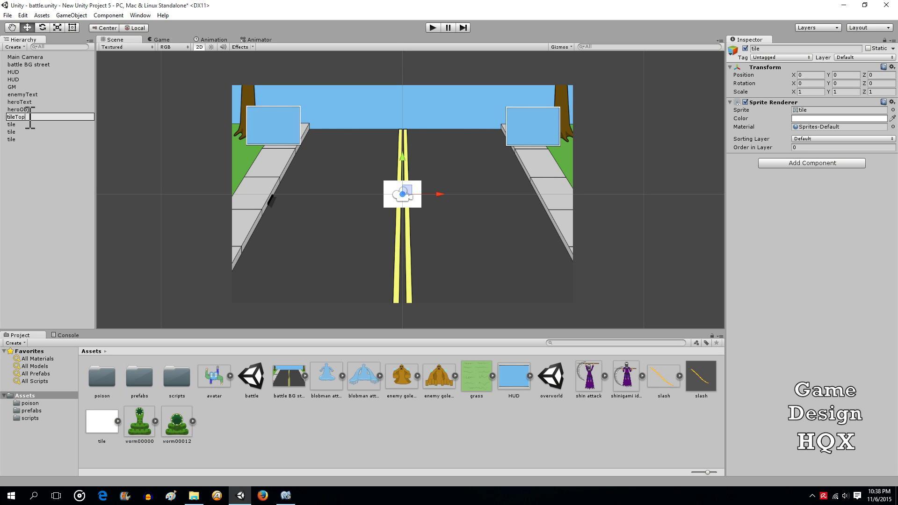
Step: Rename the first three tile objects tileTop, tileBottom and tileLeft
{"action": "type", "text": "Top"}
{"action": "left_click", "coordinate": [26, 125]}
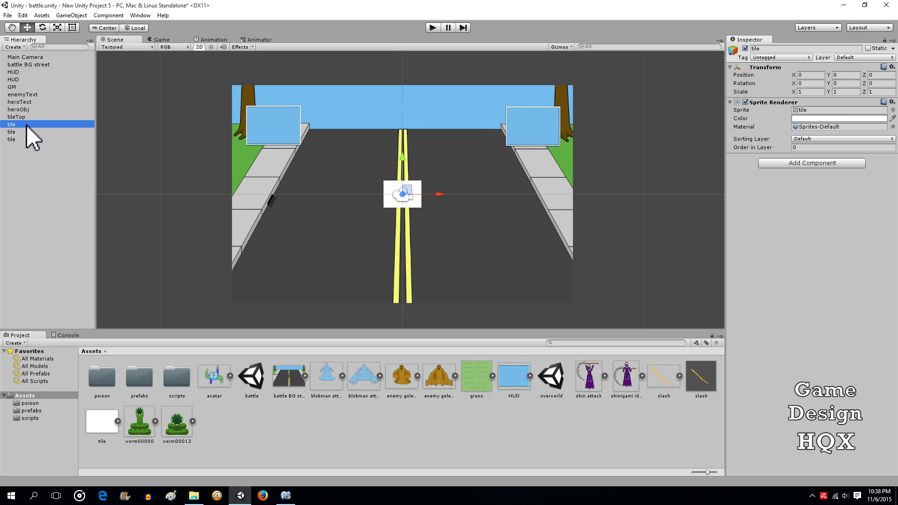
{"action": "left_click", "coordinate": [26, 125]}
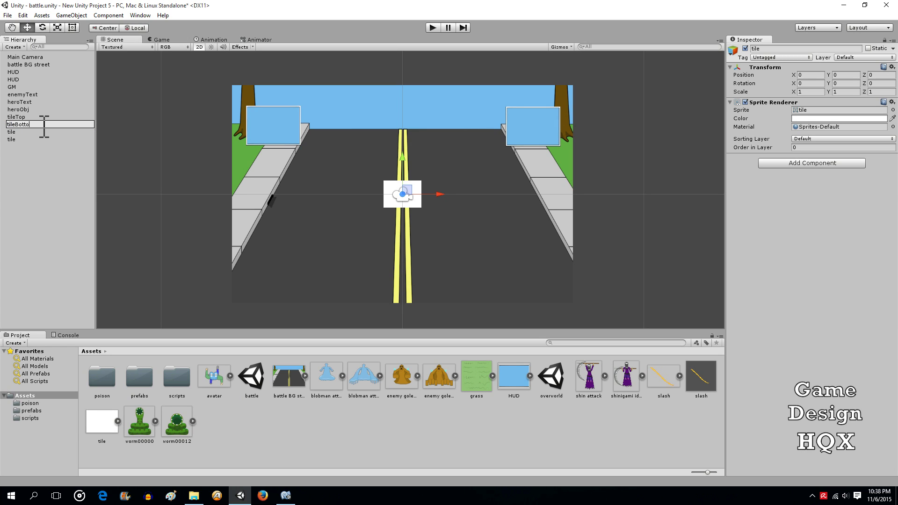
{"action": "double_click", "coordinate": [30, 132]}
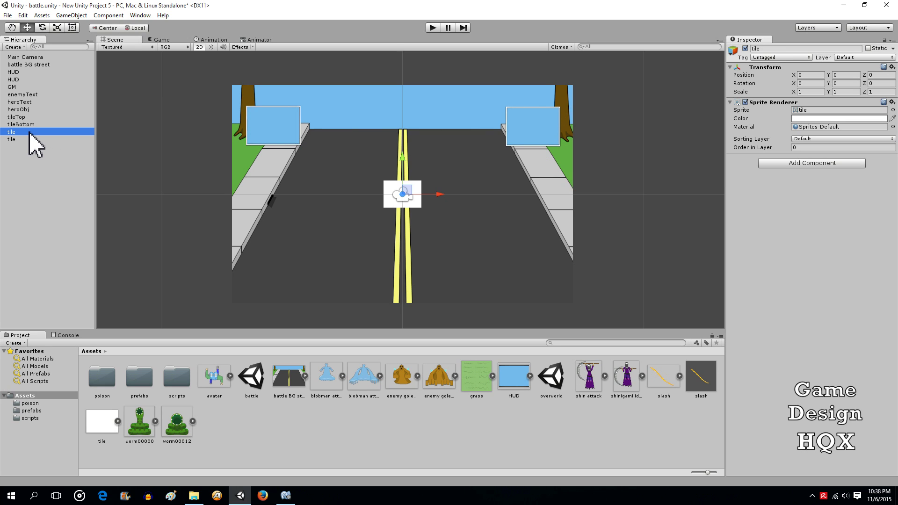
{"action": "left_click", "coordinate": [29, 132]}
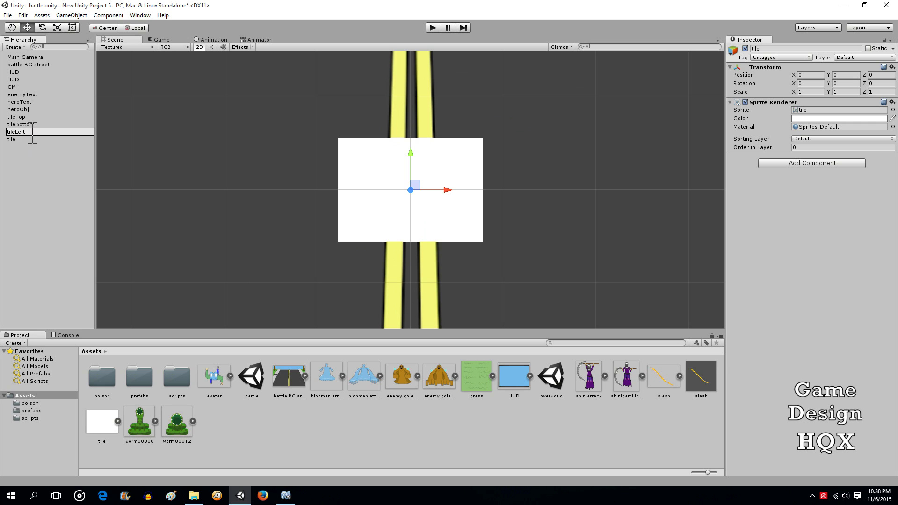
{"action": "left_click", "coordinate": [36, 170]}
Step: Rename the fourth tile tileRight and recentre the Scene view on the street background
{"action": "left_click", "coordinate": [19, 139]}
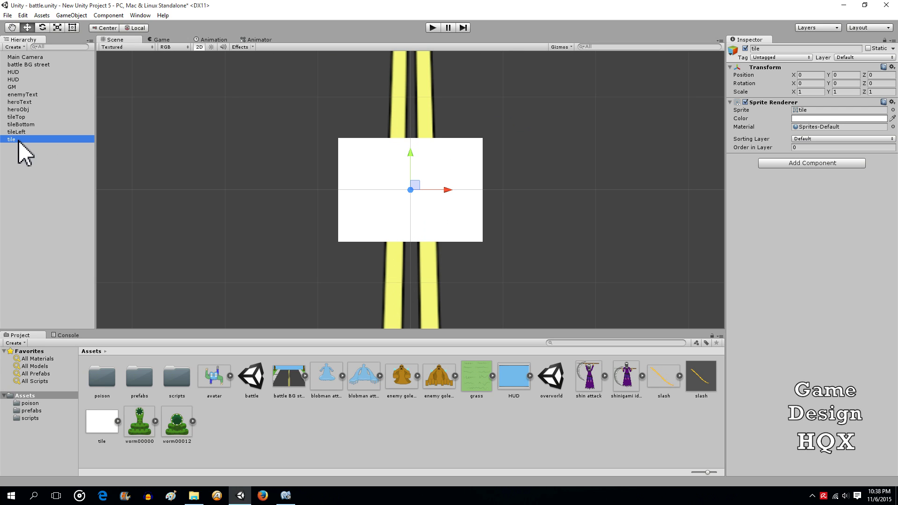
{"action": "left_click", "coordinate": [19, 140]}
{"action": "left_click", "coordinate": [29, 173]}
{"action": "scroll", "coordinate": [270, 180], "scroll_direction": "down", "scroll_amount": 5}
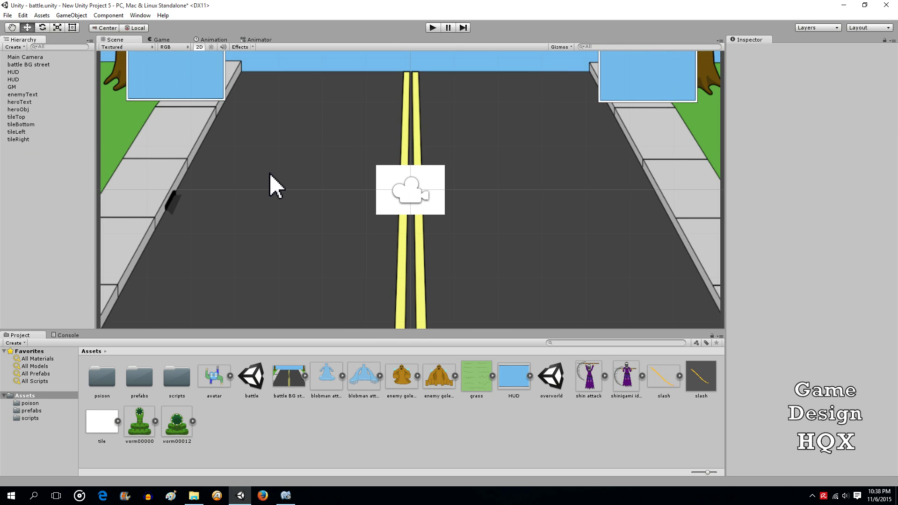
{"action": "scroll", "coordinate": [269, 173], "scroll_direction": "down", "scroll_amount": 4}
{"action": "middle_click_drag", "start_coordinate": [269, 173], "coordinate": [261, 177]}
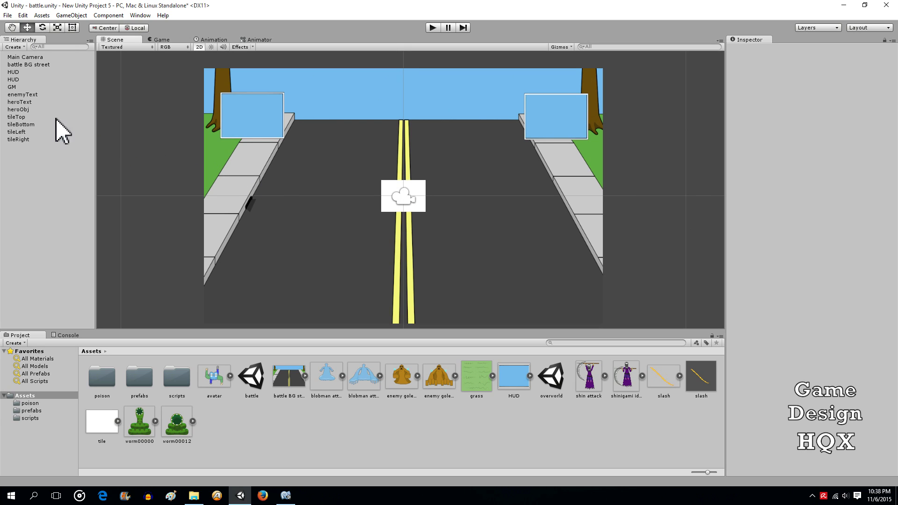
{"action": "left_click", "coordinate": [23, 118]}
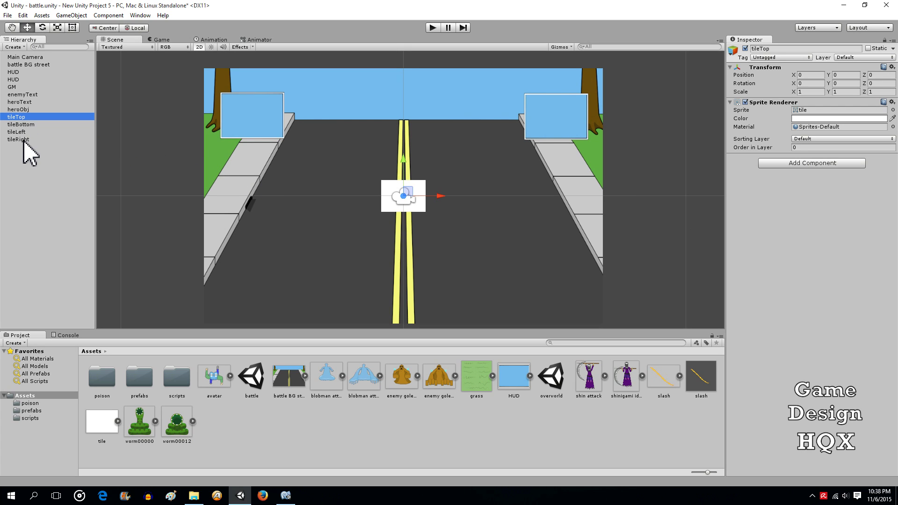
Step: Set the Sprite Renderer colour of all four tiles to black (R 0, G 0, B 0, A 255)
{"action": "left_click", "coordinate": [24, 140], "text": "shift"}
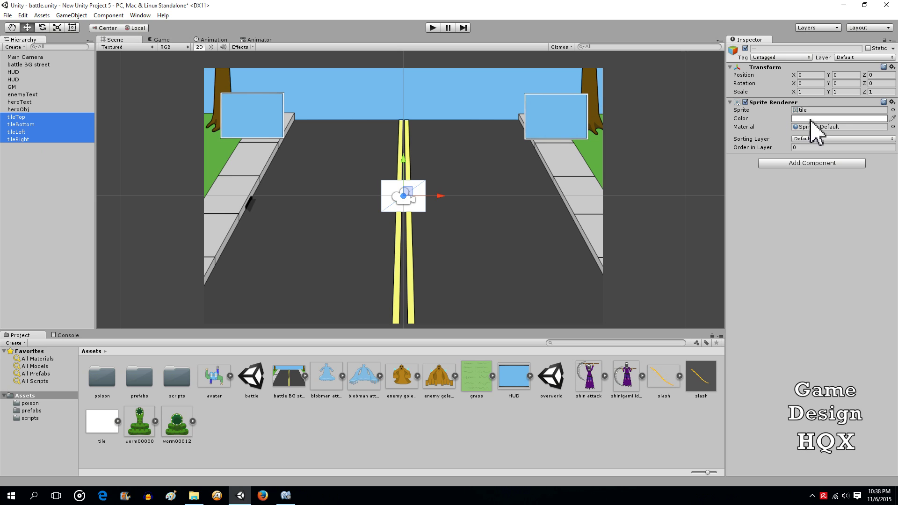
{"action": "left_click", "coordinate": [821, 119]}
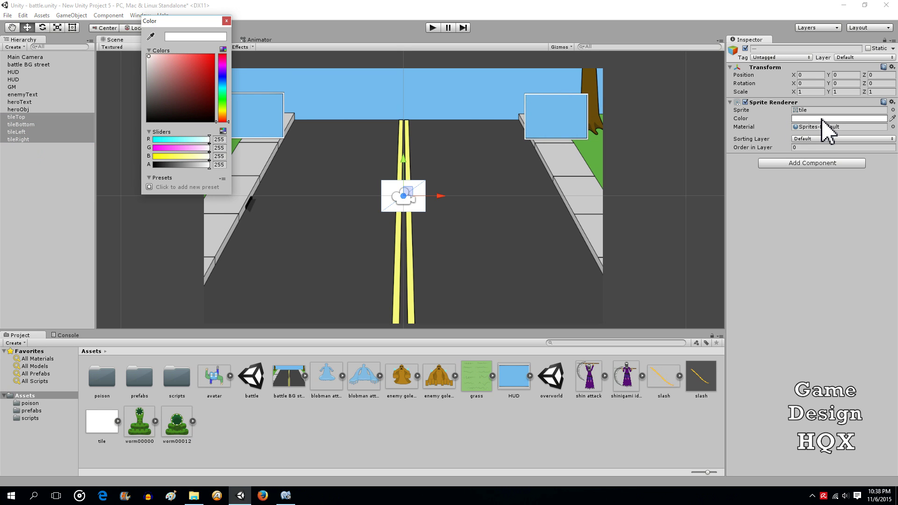
{"action": "left_click_drag", "start_coordinate": [155, 60], "coordinate": [217, 126]}
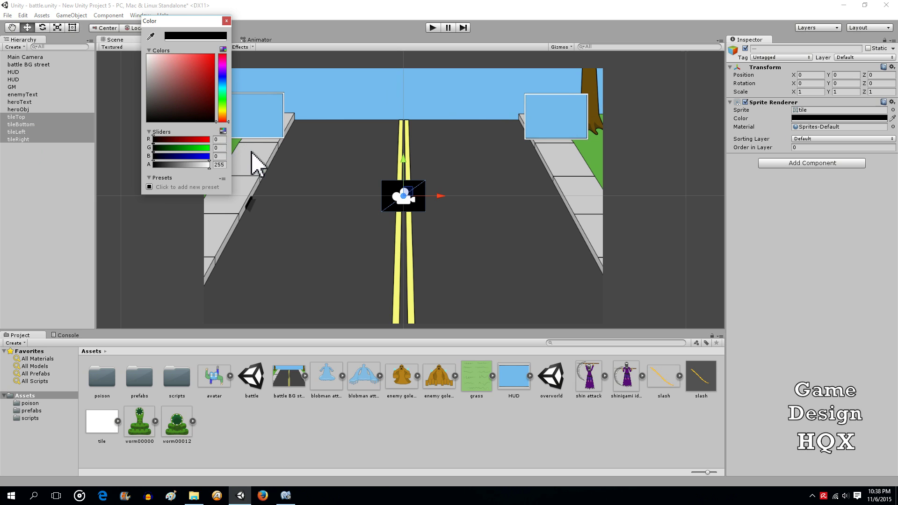
{"action": "left_click", "coordinate": [226, 21]}
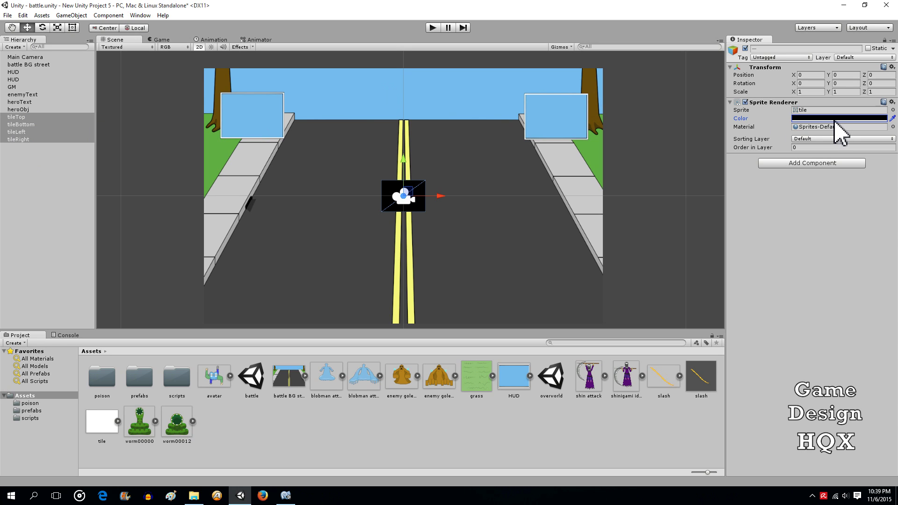
{"action": "left_click", "coordinate": [799, 118]}
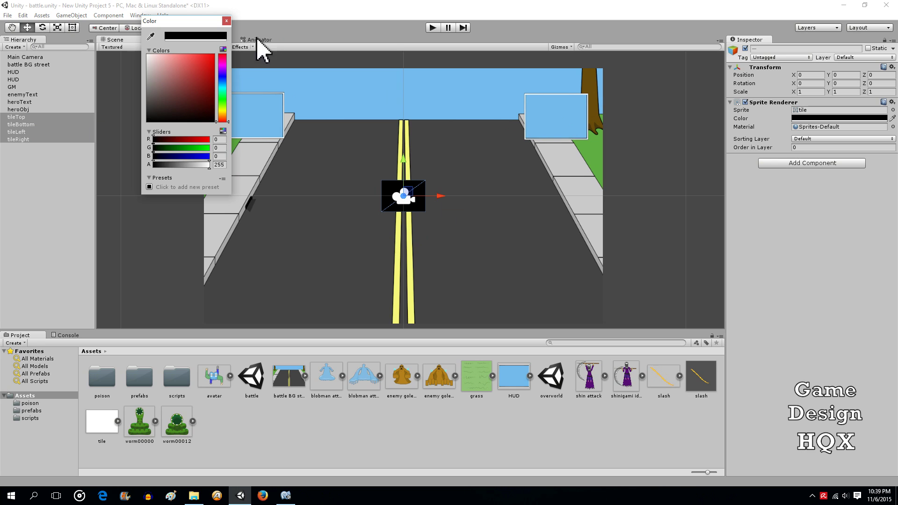
{"action": "left_click", "coordinate": [227, 20]}
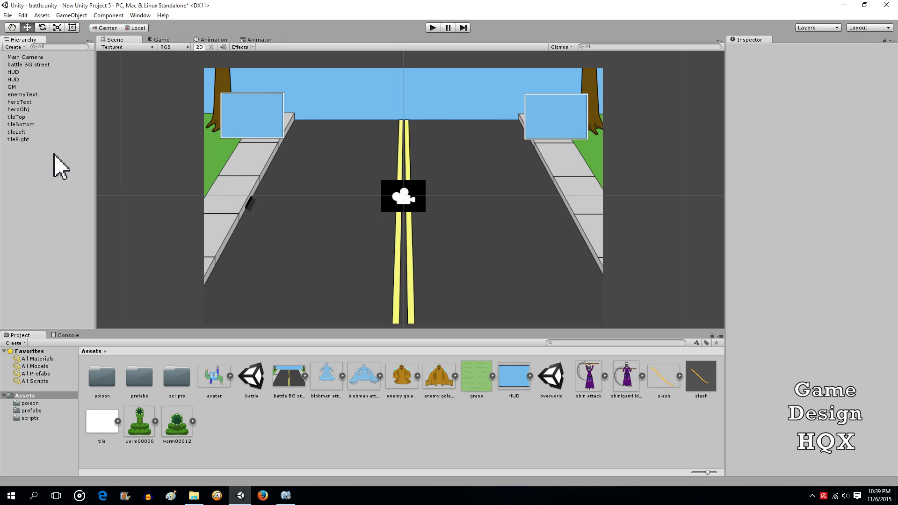
{"action": "left_click", "coordinate": [19, 117]}
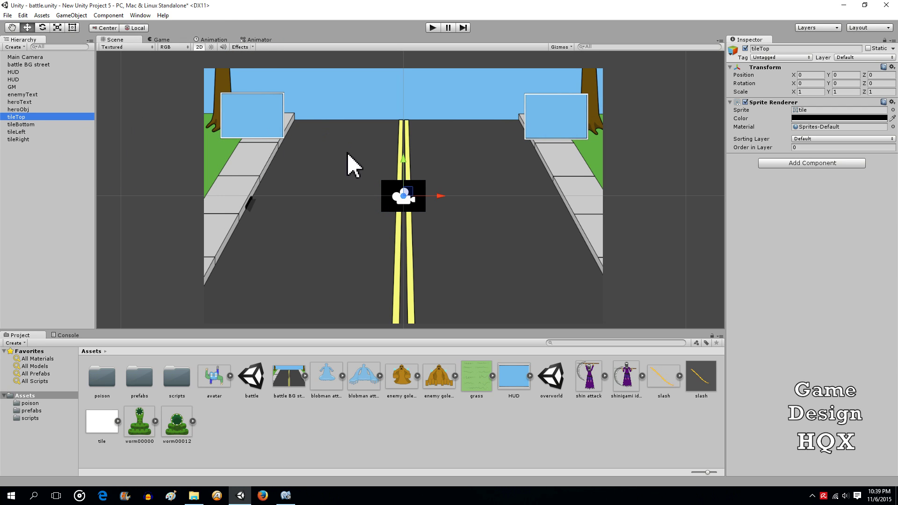
Step: Move tileTop up to Y 1.29, tileBottom down to Y -1.67 and tileRight right to X 2.15
{"action": "left_click_drag", "start_coordinate": [402, 170], "coordinate": [412, 131]}
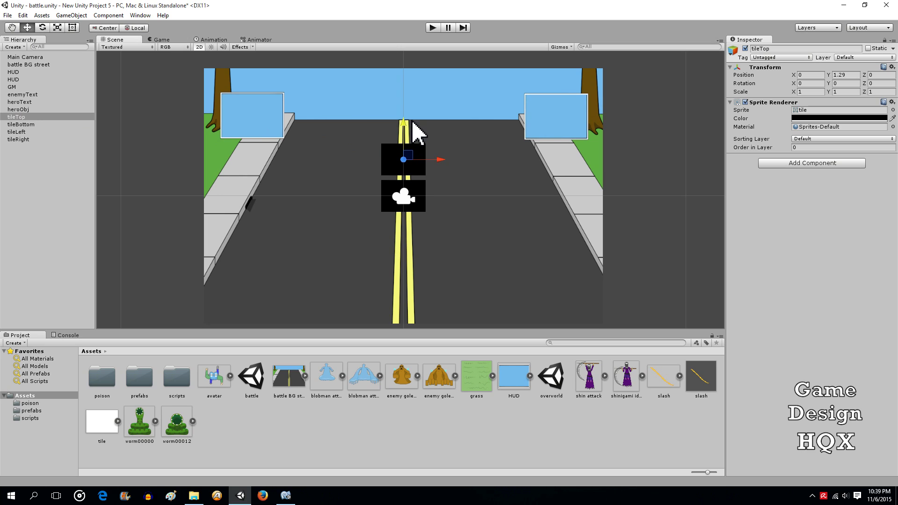
{"action": "left_click", "coordinate": [31, 124]}
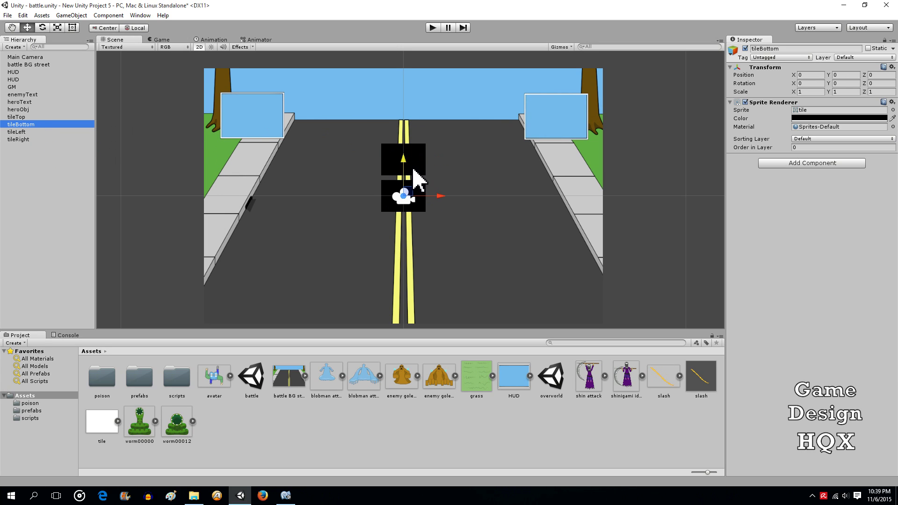
{"action": "left_click_drag", "start_coordinate": [402, 160], "coordinate": [377, 207]}
{"action": "left_click", "coordinate": [19, 133]}
{"action": "left_click", "coordinate": [27, 139]}
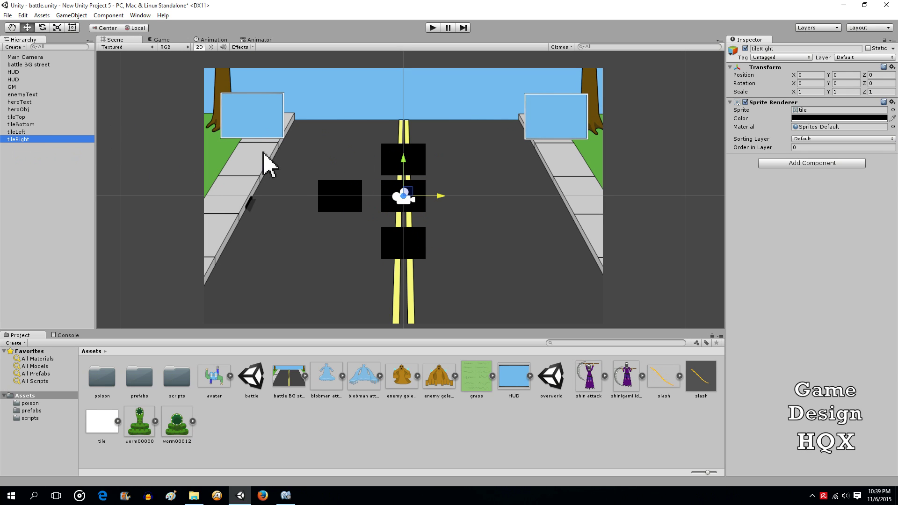
{"action": "left_click_drag", "start_coordinate": [441, 195], "coordinate": [503, 196]}
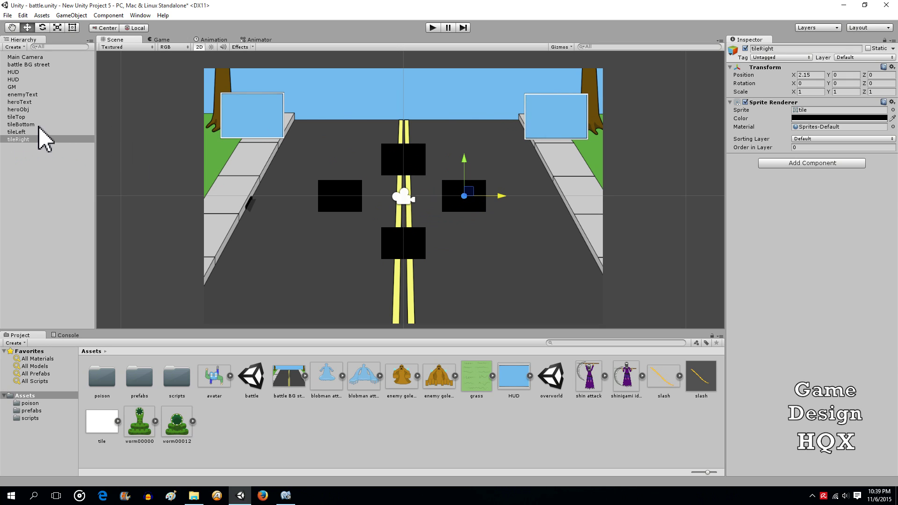
{"action": "left_click", "coordinate": [19, 117]}
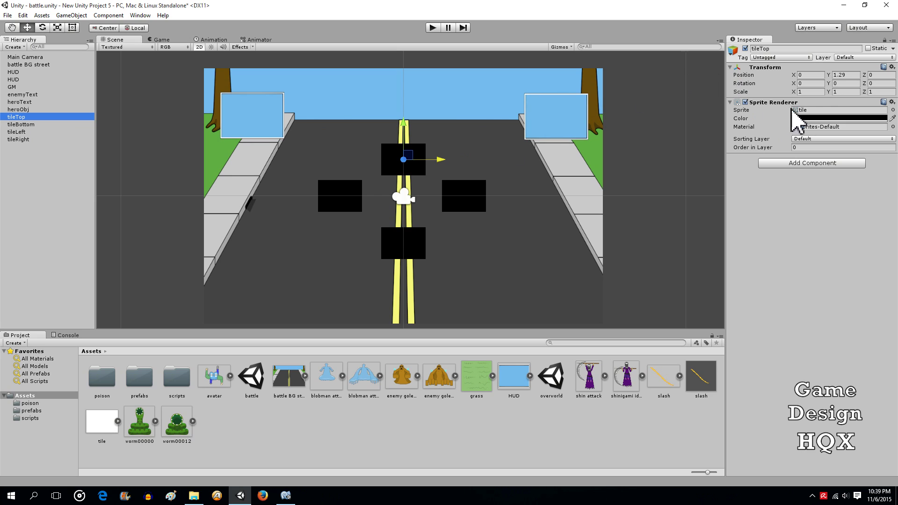
Step: Scale tileTop to 11 × 3 and raise it to Y 2.93 across the top of the view
{"action": "left_click", "coordinate": [814, 91]}
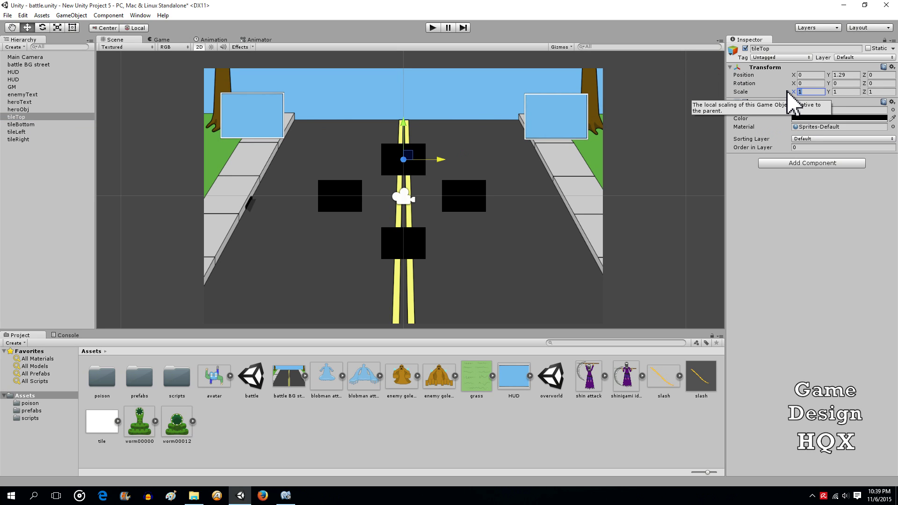
{"action": "type", "text": "5"}
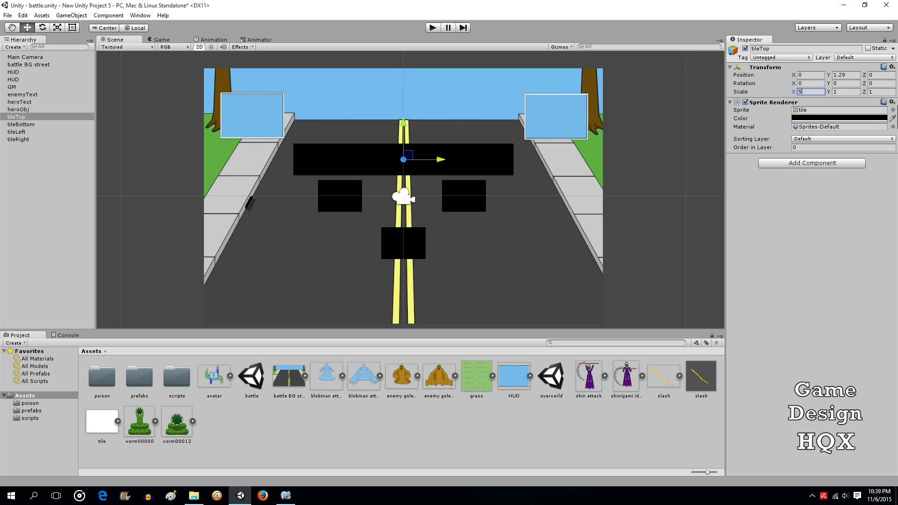
{"action": "key", "text": "Tab"}
{"action": "type", "text": "4"}
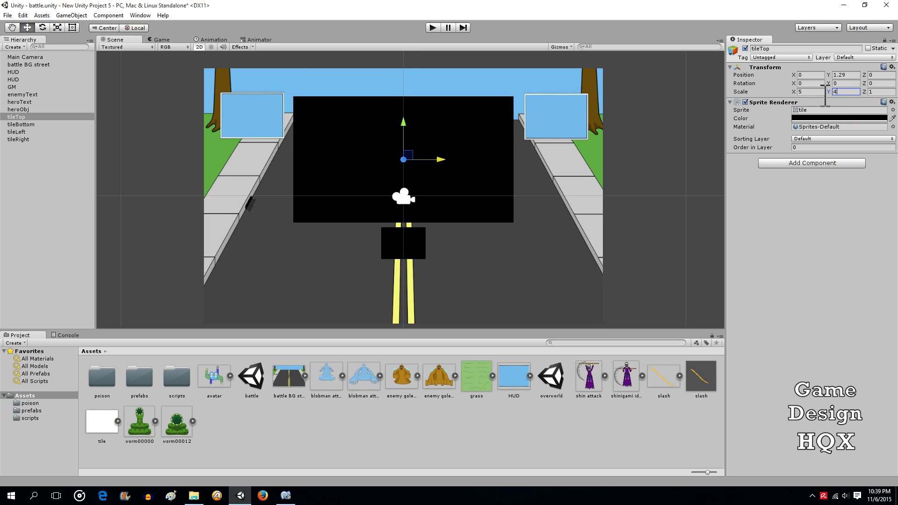
{"action": "type", "text": "3"}
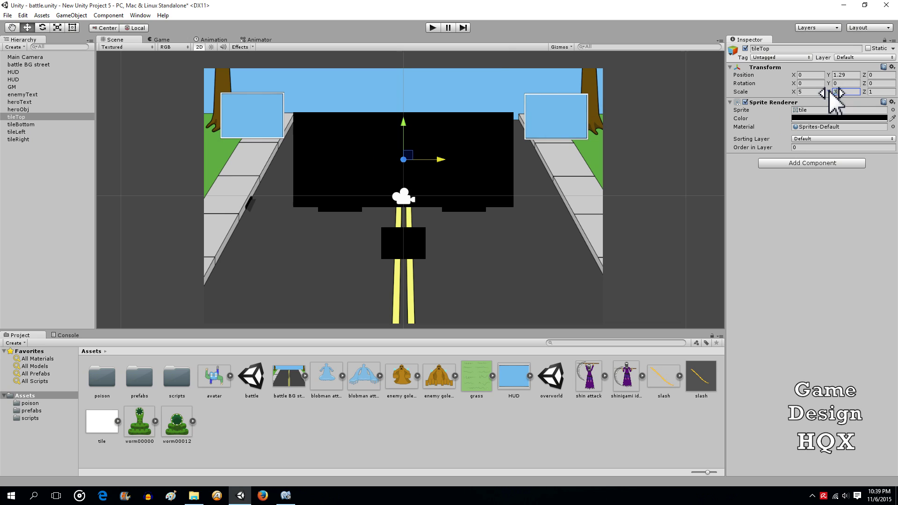
{"action": "left_click_drag", "start_coordinate": [404, 125], "coordinate": [394, 78]}
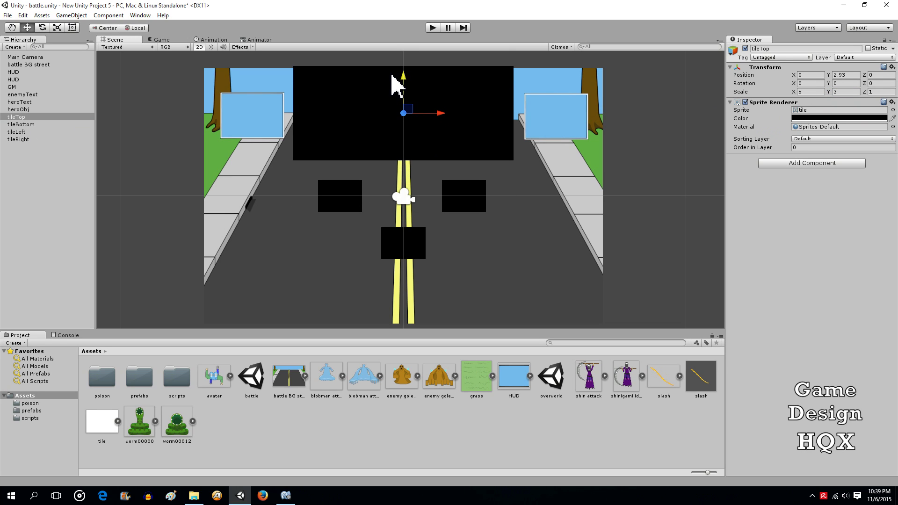
{"action": "left_click", "coordinate": [800, 92]}
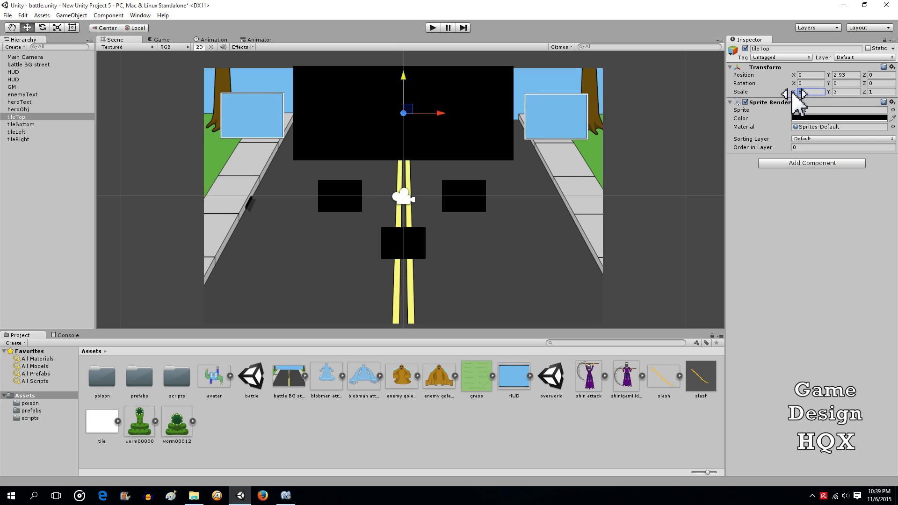
{"action": "type", "text": "8"}
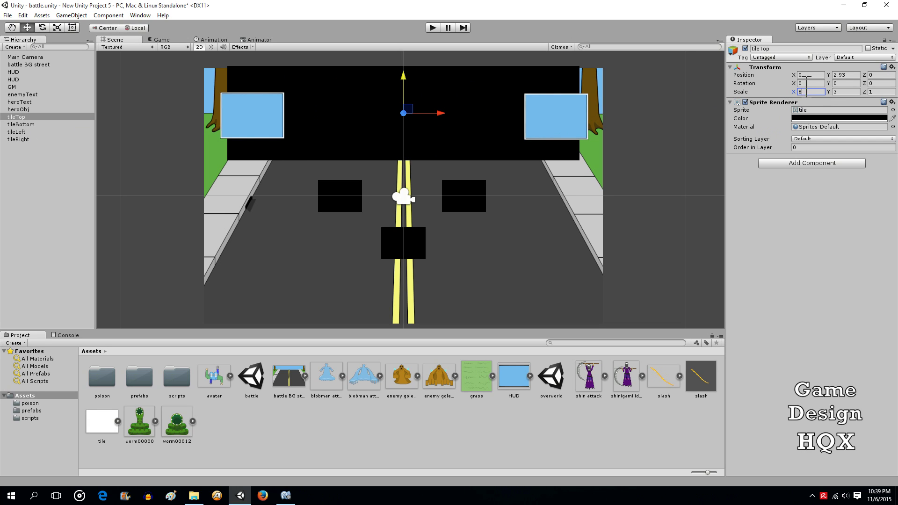
{"action": "key", "text": "BackSpace"}
{"action": "type", "text": "11"}
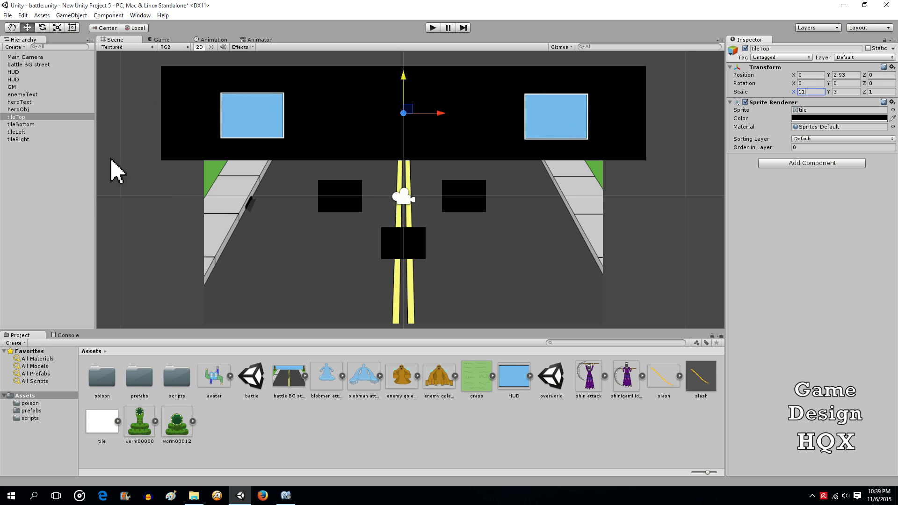
{"action": "left_click", "coordinate": [23, 124]}
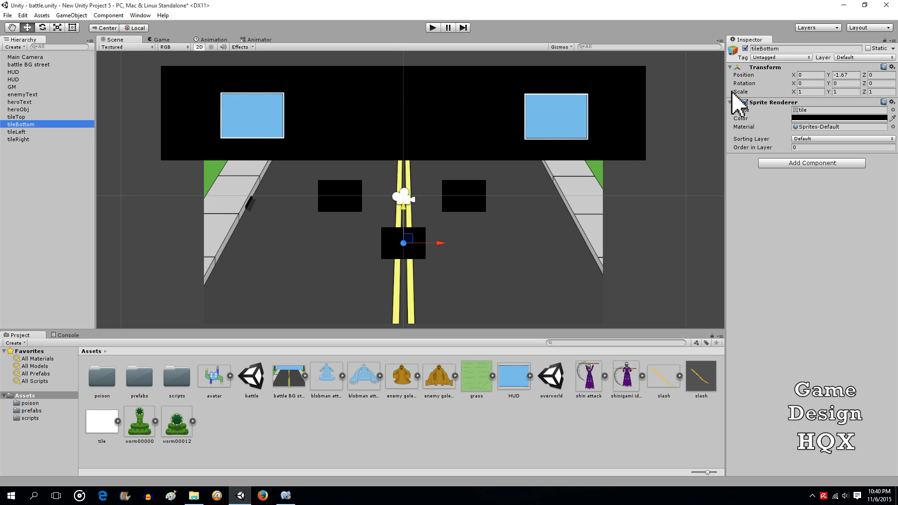
Step: Set tileBottom's Transform scale to X 11 and Y 3
{"action": "left_click", "coordinate": [27, 117]}
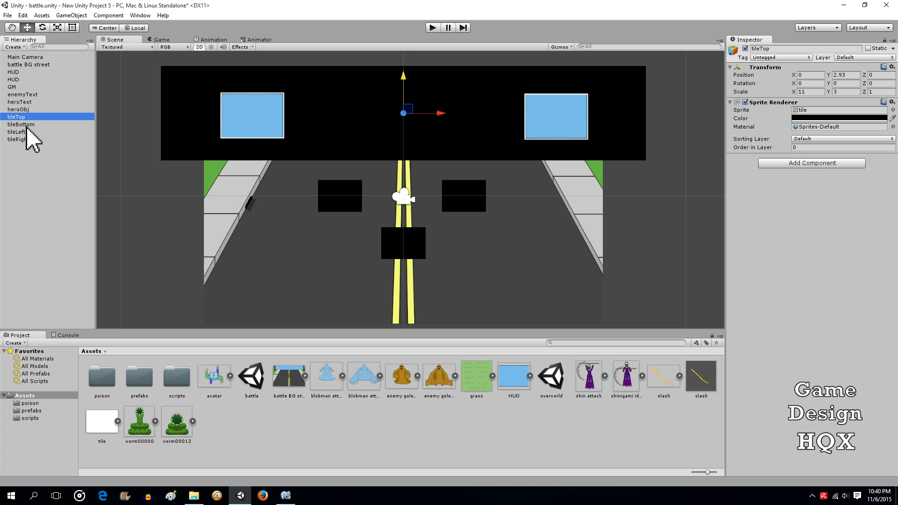
{"action": "left_click", "coordinate": [23, 124]}
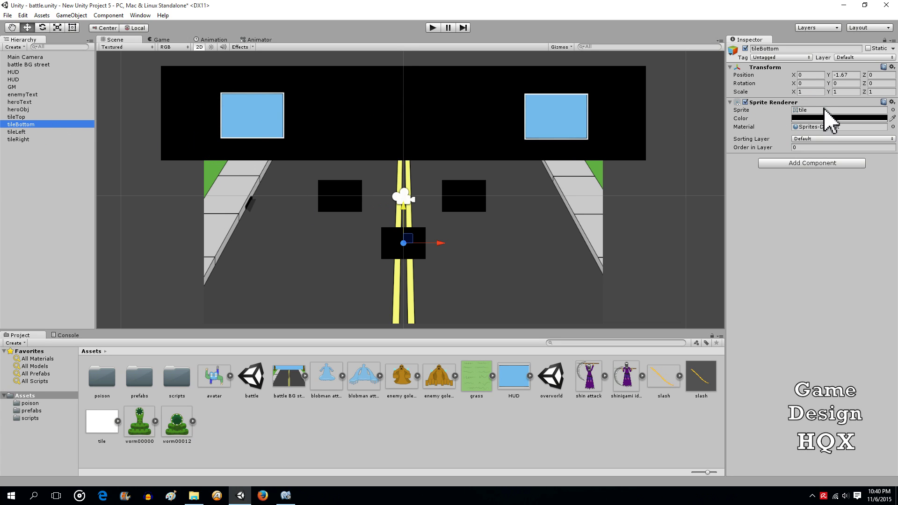
{"action": "left_click", "coordinate": [809, 91]}
{"action": "type", "text": "11"}
{"action": "left_click", "coordinate": [844, 91]}
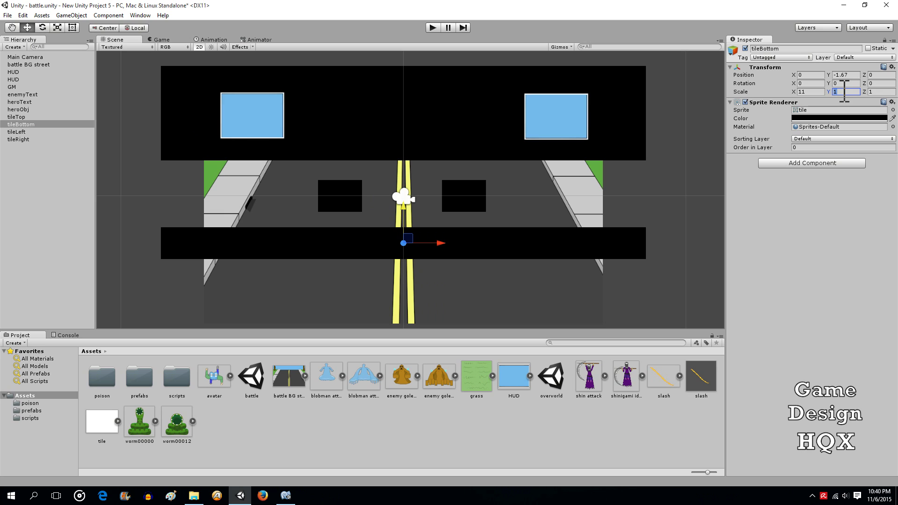
{"action": "type", "text": "3"}
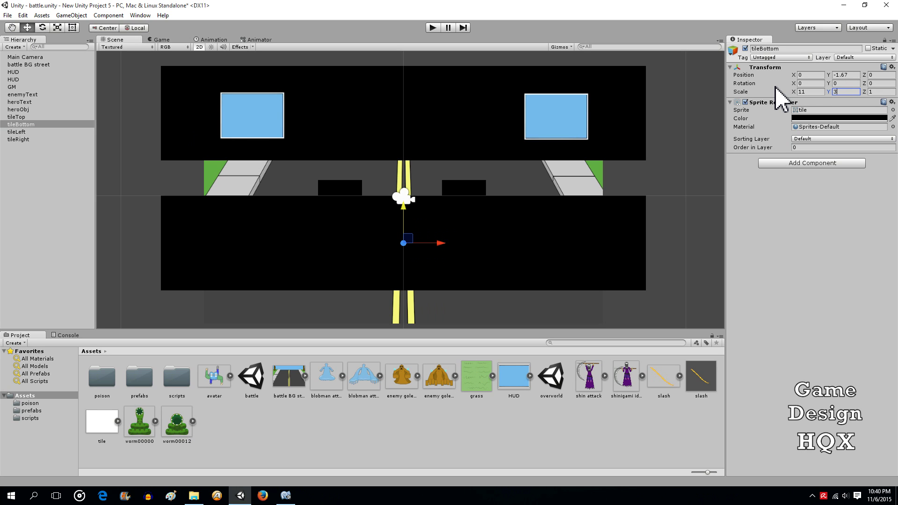
Step: Lower tileBottom further down, using the Main Camera's frame as reference
{"action": "left_click", "coordinate": [25, 57]}
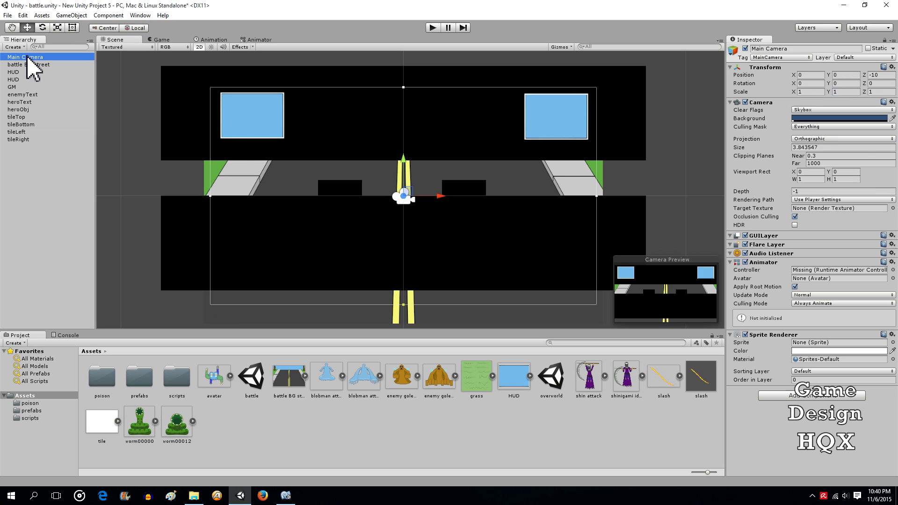
{"action": "left_click", "coordinate": [21, 125]}
{"action": "left_click_drag", "start_coordinate": [401, 208], "coordinate": [405, 232]}
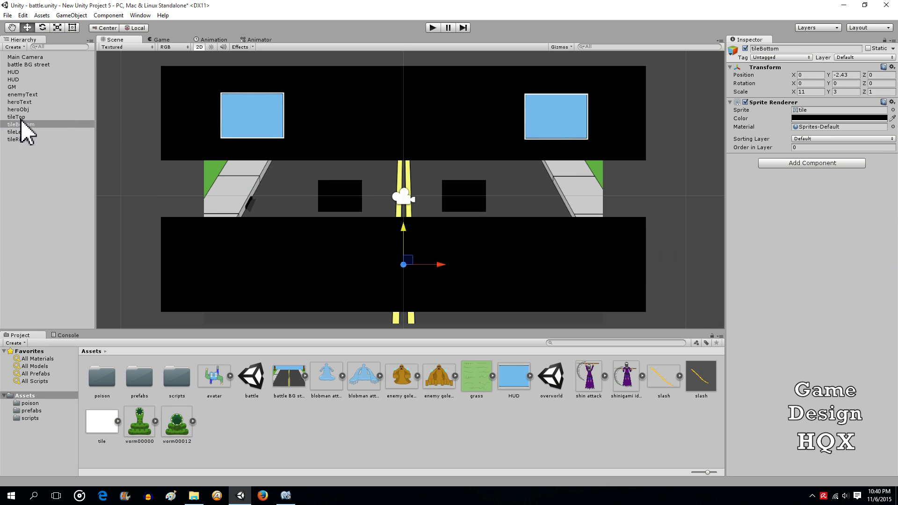
Step: Nudge tileTop down to Y 2.53 to line up with the camera's top edge
{"action": "left_click", "coordinate": [23, 57]}
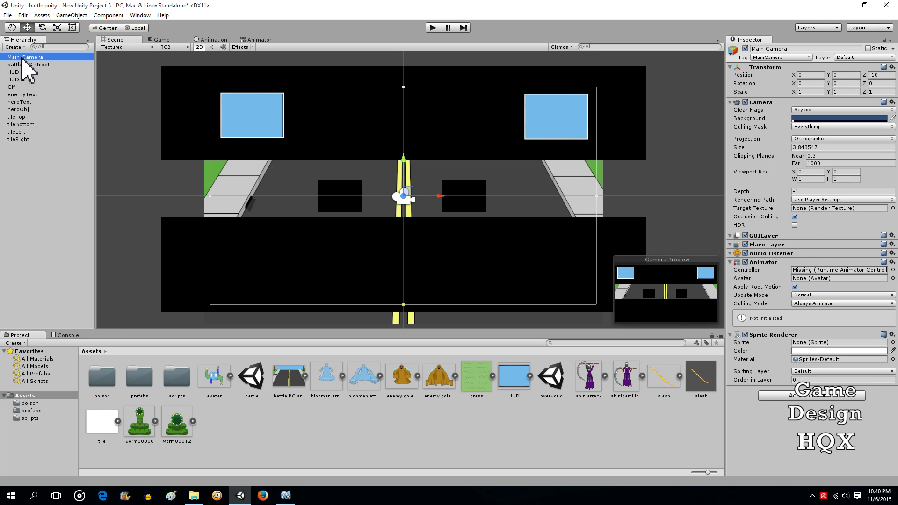
{"action": "left_click", "coordinate": [23, 57]}
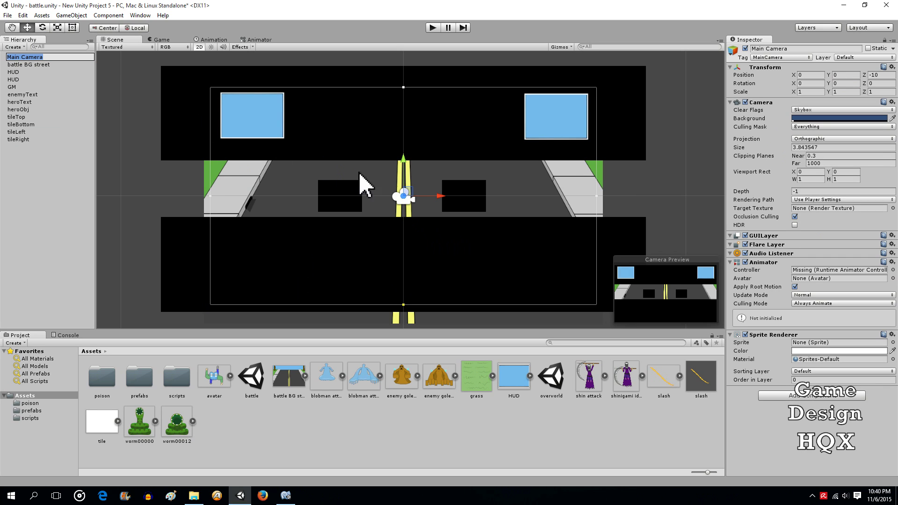
{"action": "left_click", "coordinate": [30, 117]}
{"action": "left_click_drag", "start_coordinate": [405, 88], "coordinate": [405, 95]}
{"action": "left_click", "coordinate": [32, 58]}
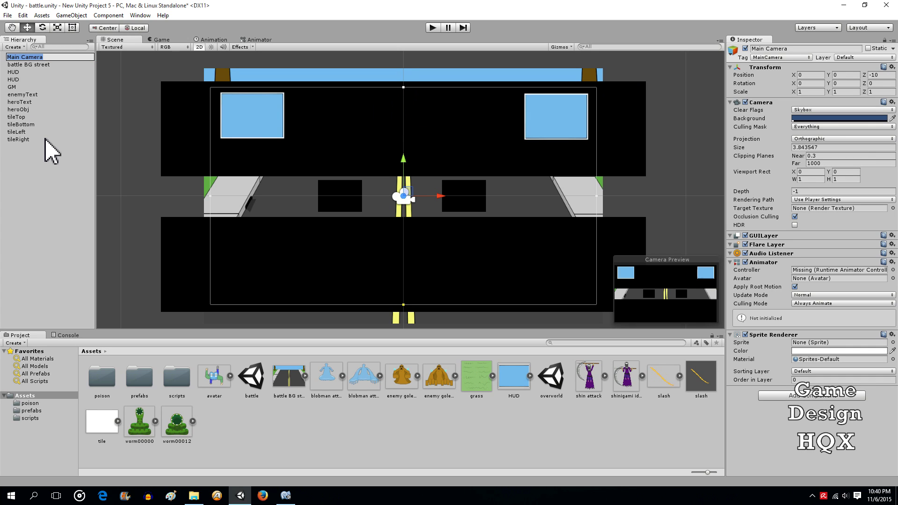
{"action": "left_click", "coordinate": [42, 164]}
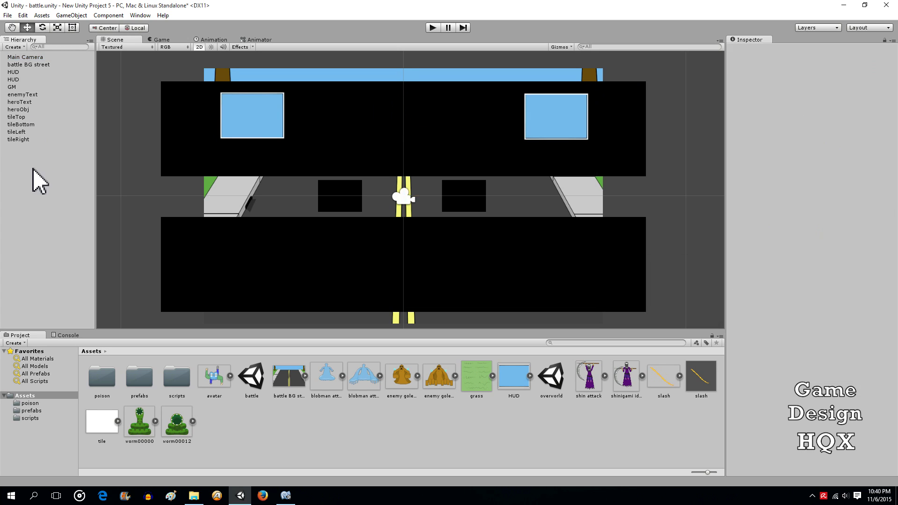
Step: Scale tileLeft to 3 × 8 and move it outward to X -2.95
{"action": "left_click", "coordinate": [20, 132]}
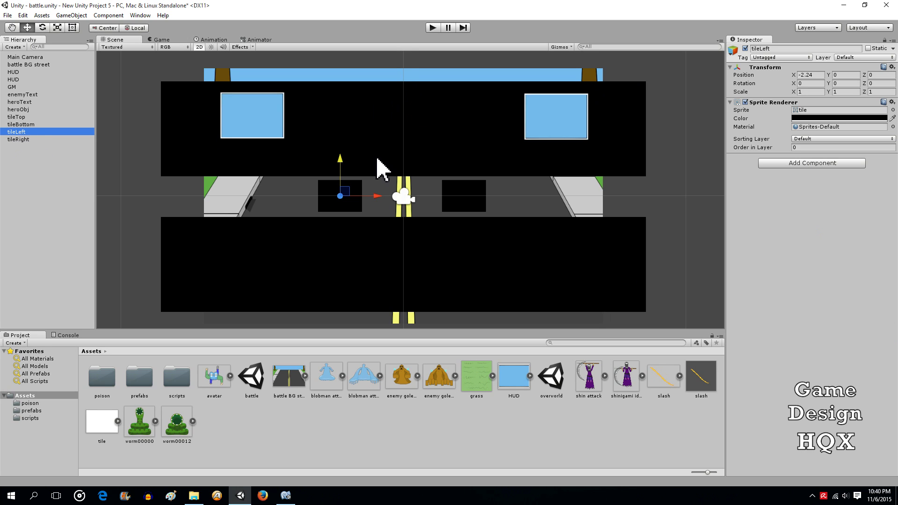
{"action": "left_click", "coordinate": [815, 91]}
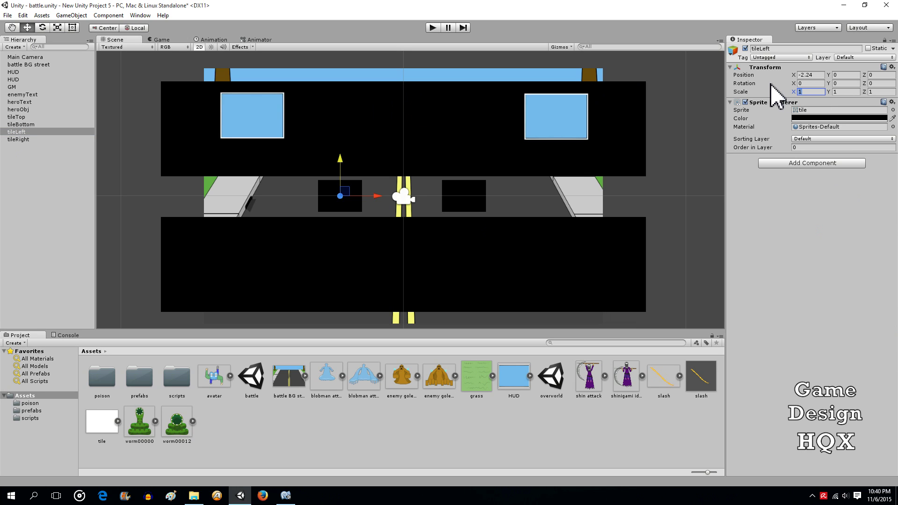
{"action": "type", "text": "3"}
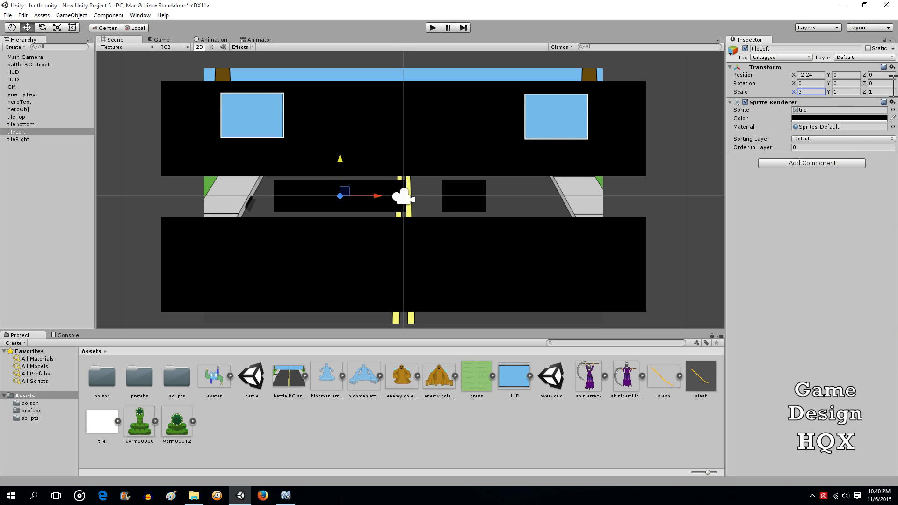
{"action": "key", "text": "Tab"}
{"action": "type", "text": "6"}
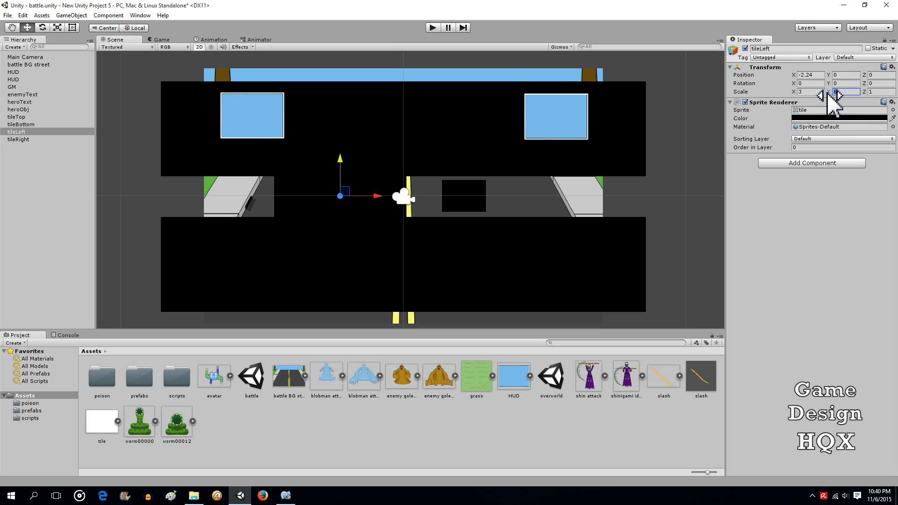
{"action": "type", "text": "8"}
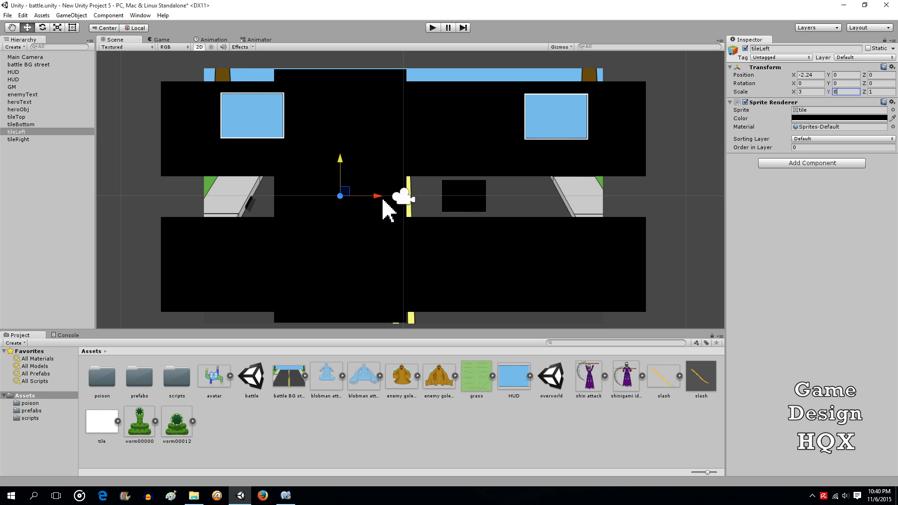
{"action": "left_click_drag", "start_coordinate": [378, 197], "coordinate": [356, 202]}
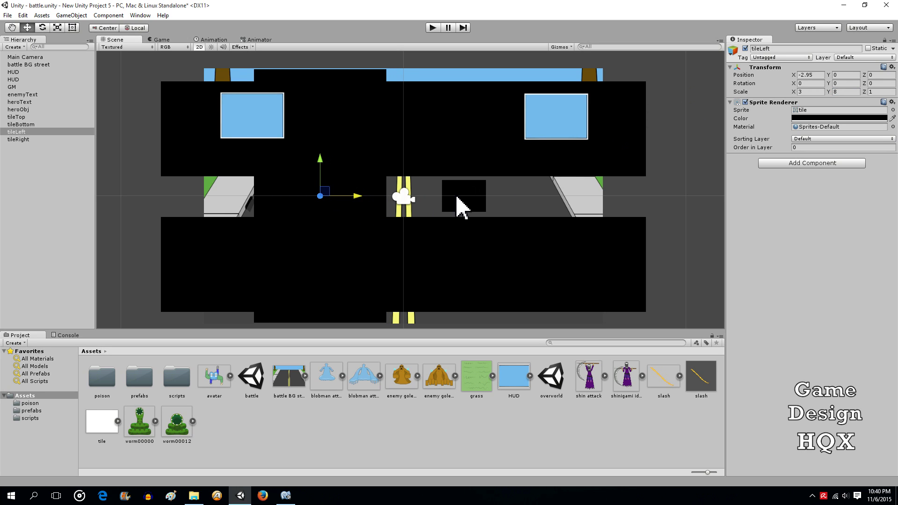
Step: Scale tileRight to 3 × 8 and move it outward to X 2.99
{"action": "left_click", "coordinate": [18, 140]}
{"action": "left_click", "coordinate": [801, 92]}
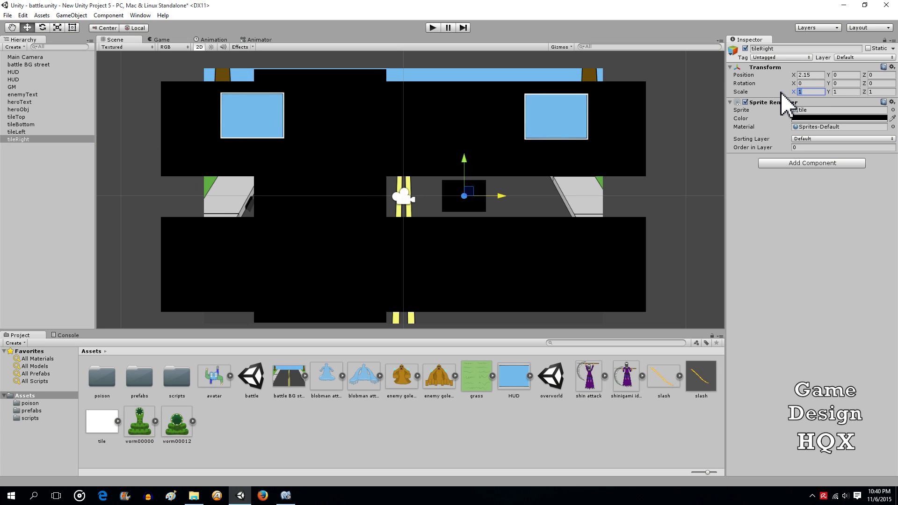
{"action": "type", "text": "3"}
{"action": "left_click", "coordinate": [842, 92]}
{"action": "type", "text": "8"}
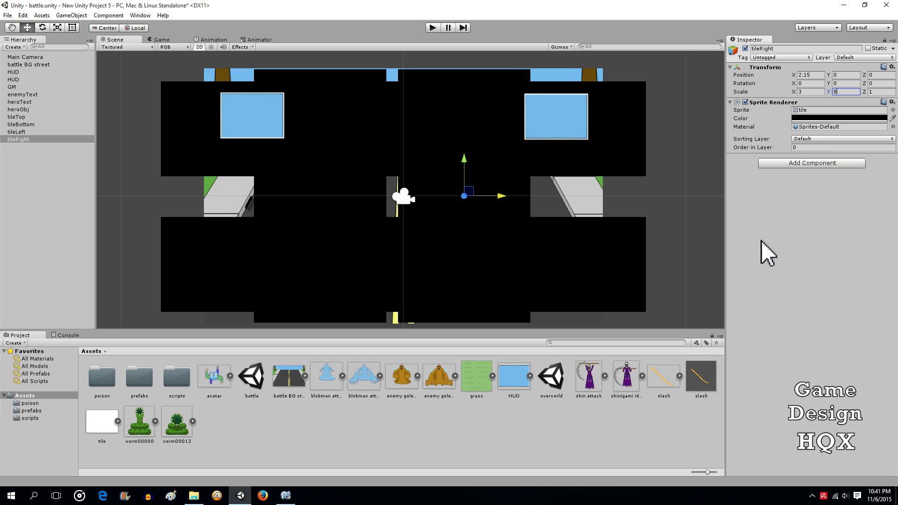
{"action": "left_click_drag", "start_coordinate": [504, 196], "coordinate": [526, 202]}
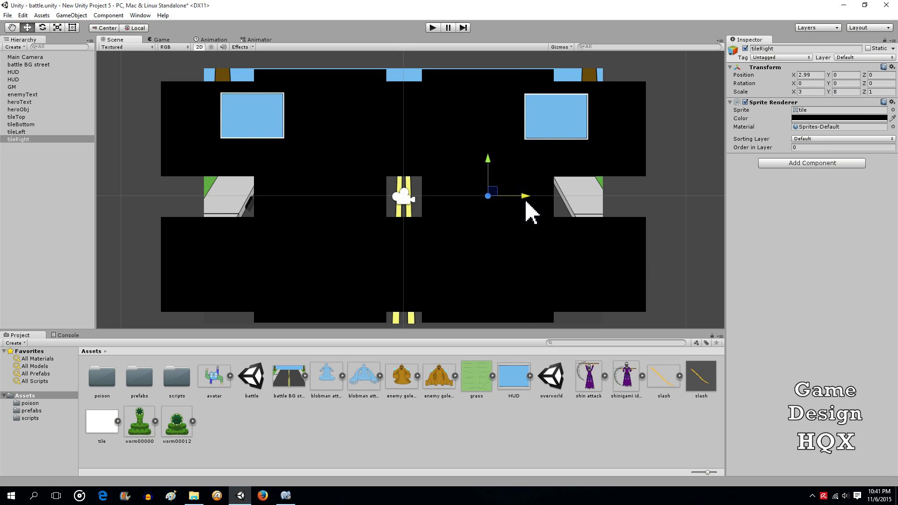
Step: Set Scale Y to 3.5 on both tileTop and tileBottom, making them 11 × 3.5
{"action": "left_click", "coordinate": [636, 116]}
{"action": "left_click", "coordinate": [846, 92]}
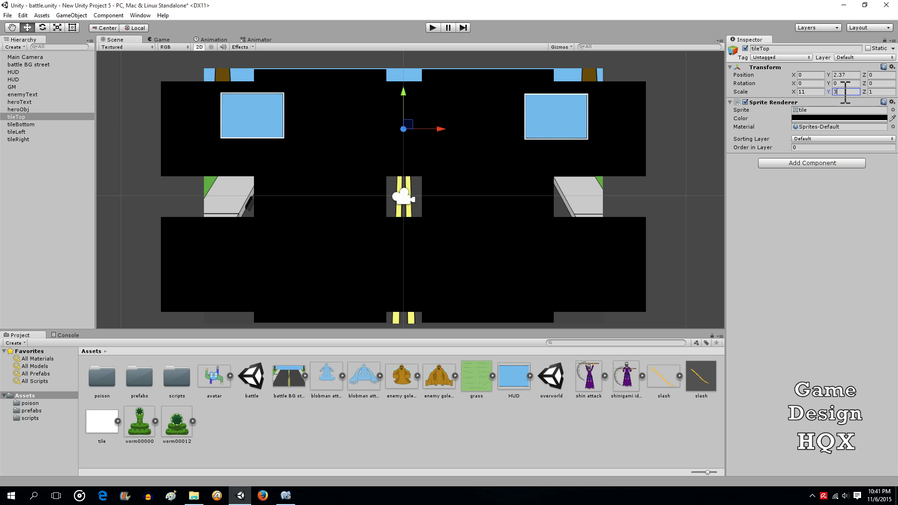
{"action": "type", "text": "3.5"}
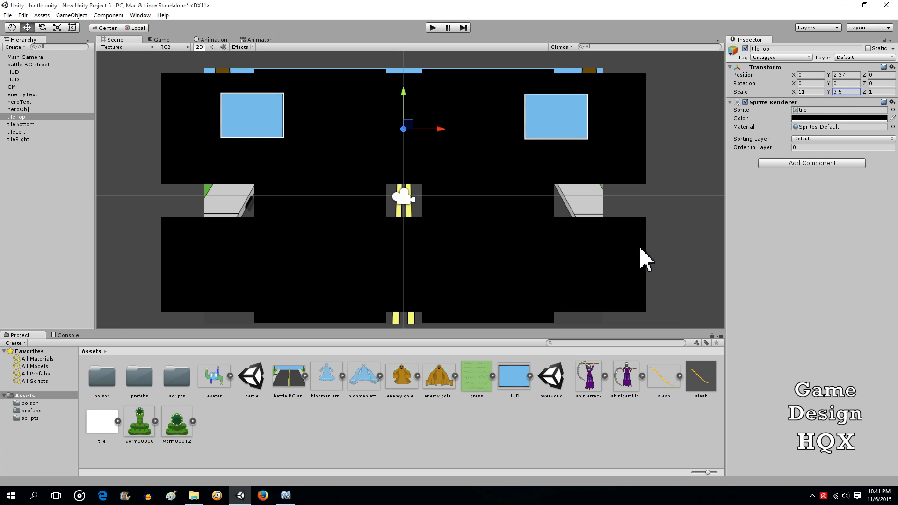
{"action": "key", "text": "Return"}
{"action": "left_click", "coordinate": [643, 266]}
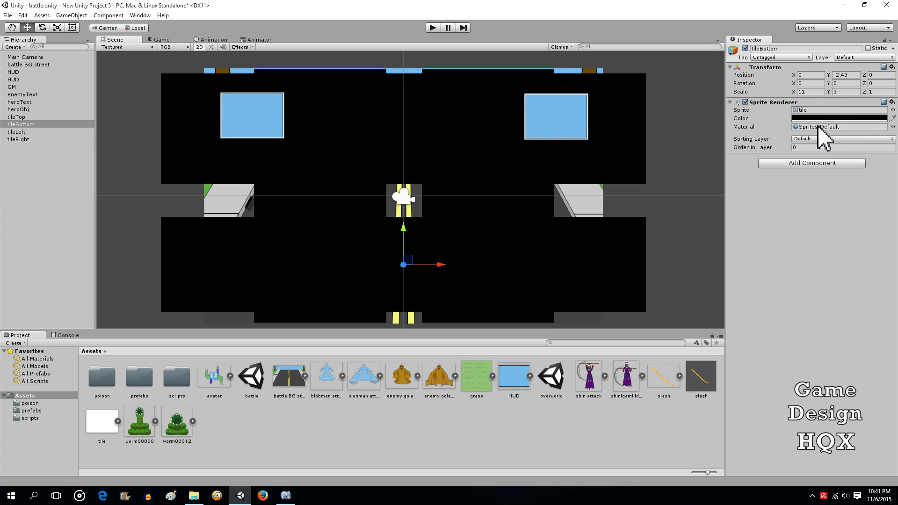
{"action": "left_click", "coordinate": [856, 92]}
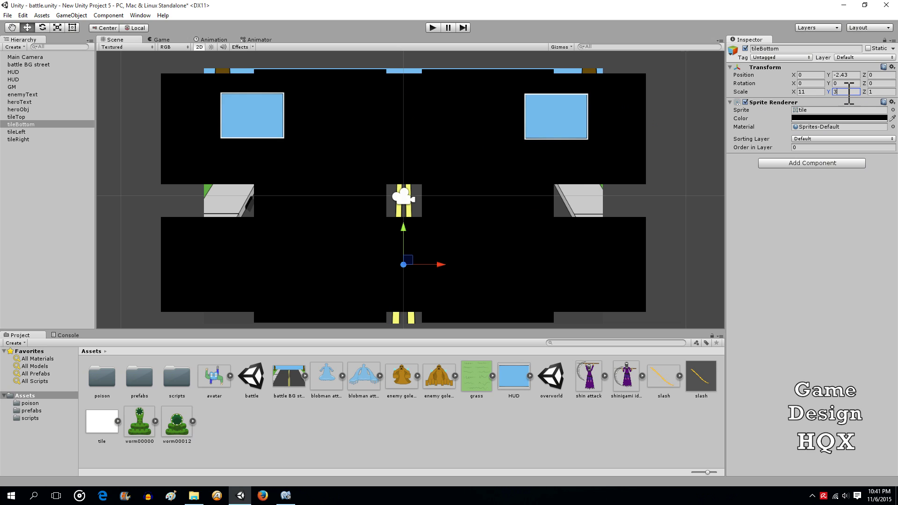
{"action": "type", "text": ".5"}
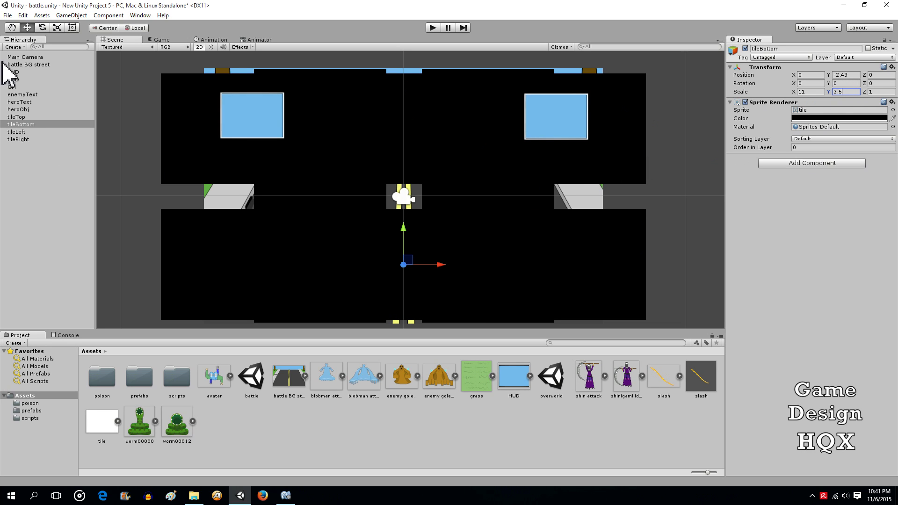
{"action": "left_click", "coordinate": [24, 57]}
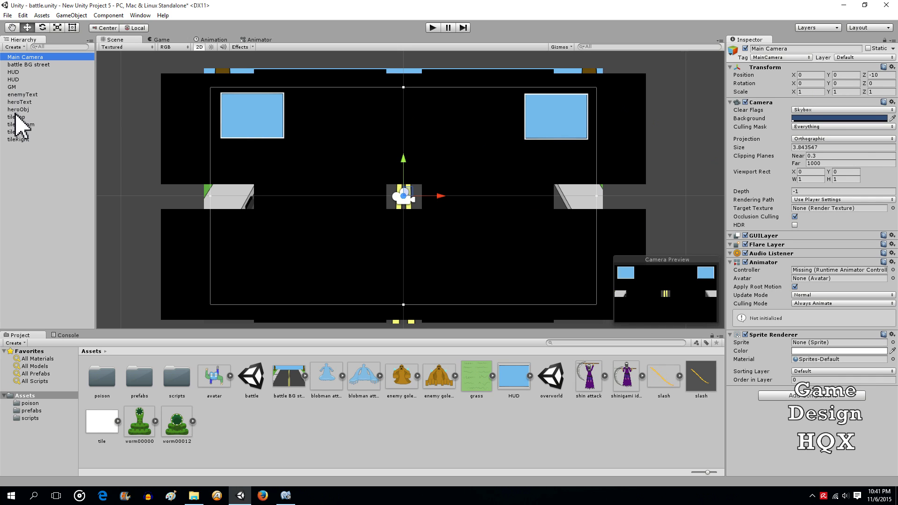
Step: Set Scale X of tileLeft and tileRight to 5, then preview the framing through Main Camera
{"action": "left_click", "coordinate": [17, 132]}
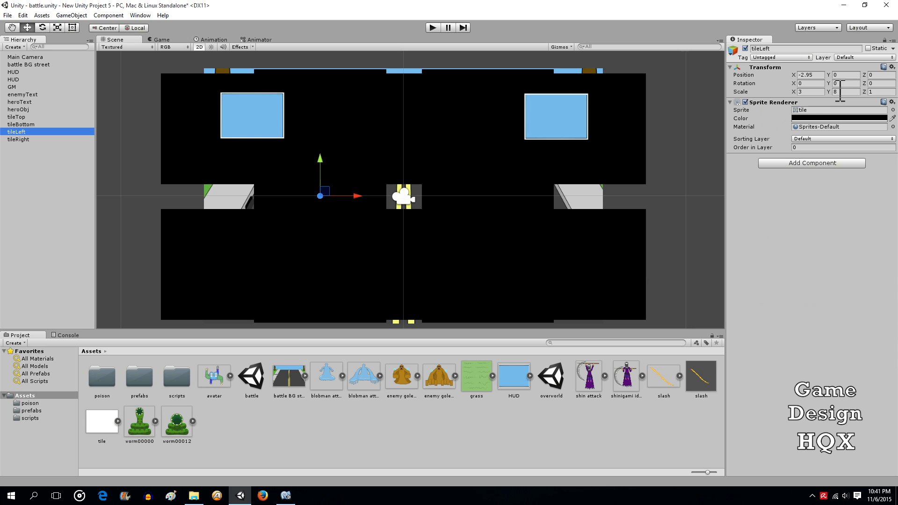
{"action": "left_click", "coordinate": [812, 92]}
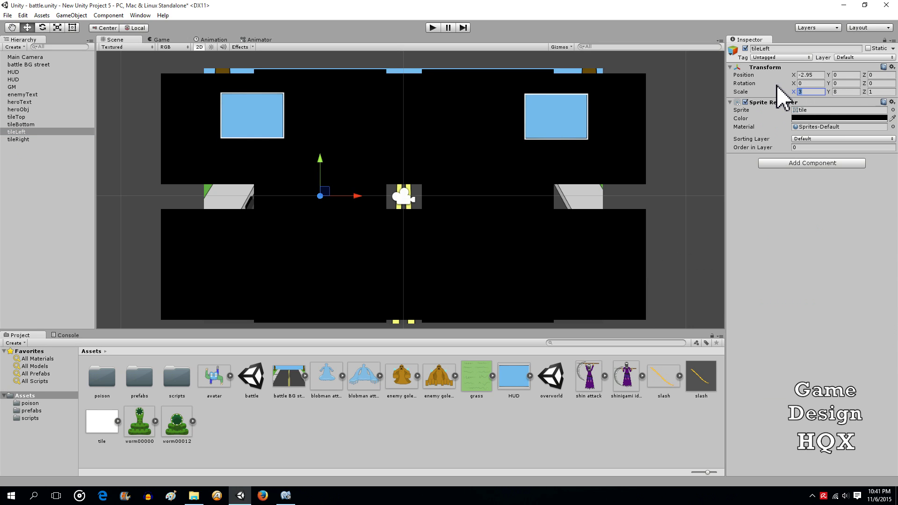
{"action": "type", "text": "5"}
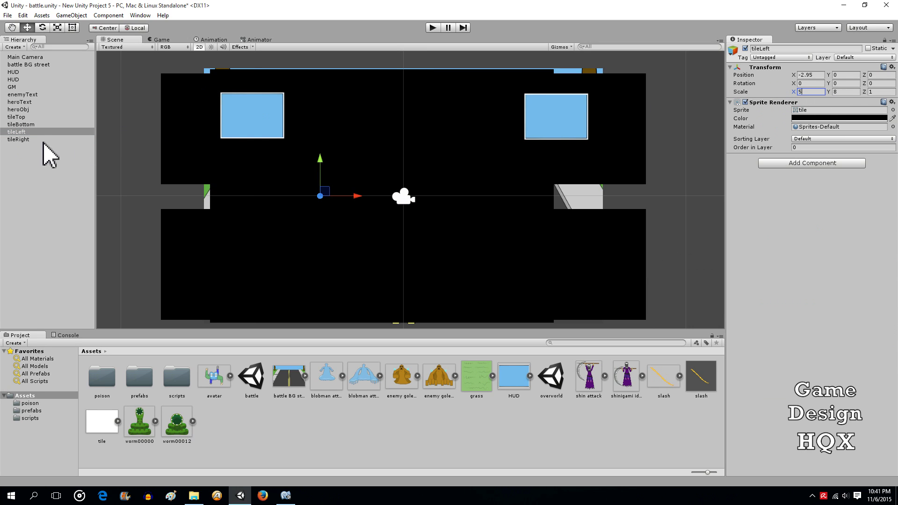
{"action": "left_click", "coordinate": [24, 139]}
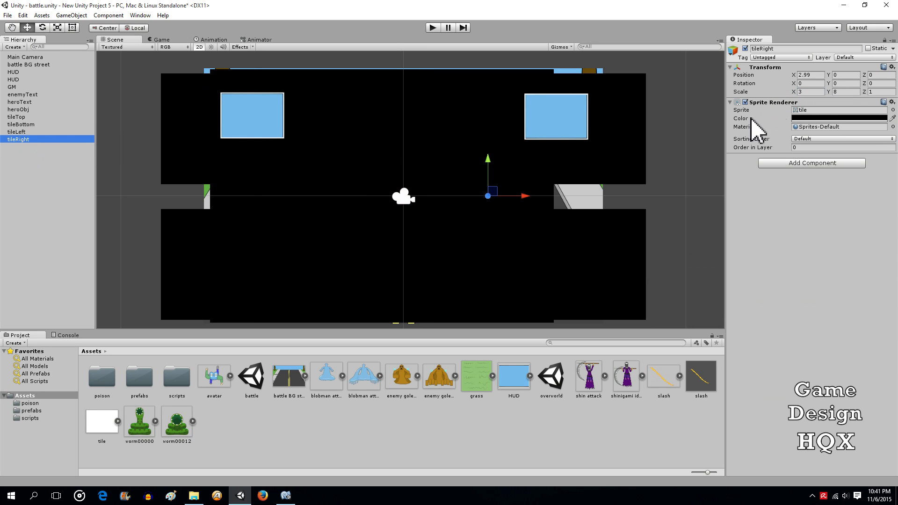
{"action": "left_click", "coordinate": [811, 91]}
{"action": "left_click", "coordinate": [30, 57]}
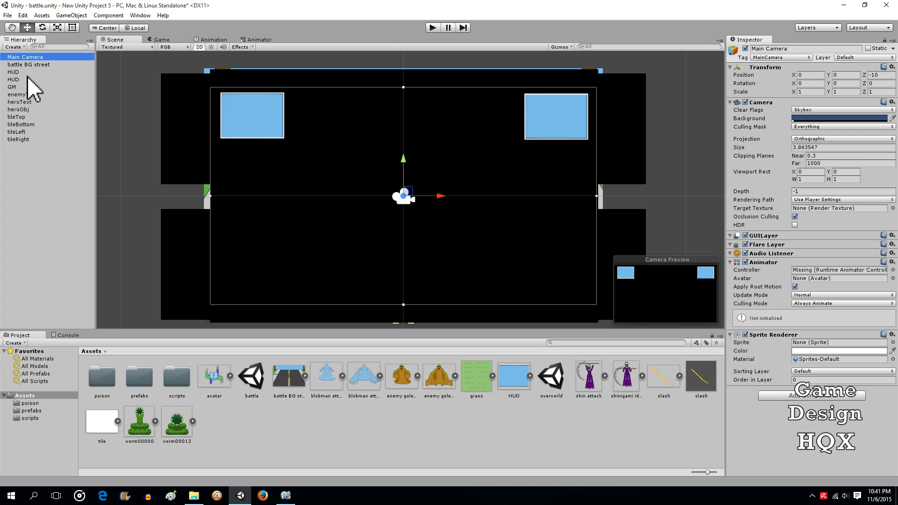
Step: Drag tileLeft farther left along its X axis in the Scene view
{"action": "left_click", "coordinate": [17, 133]}
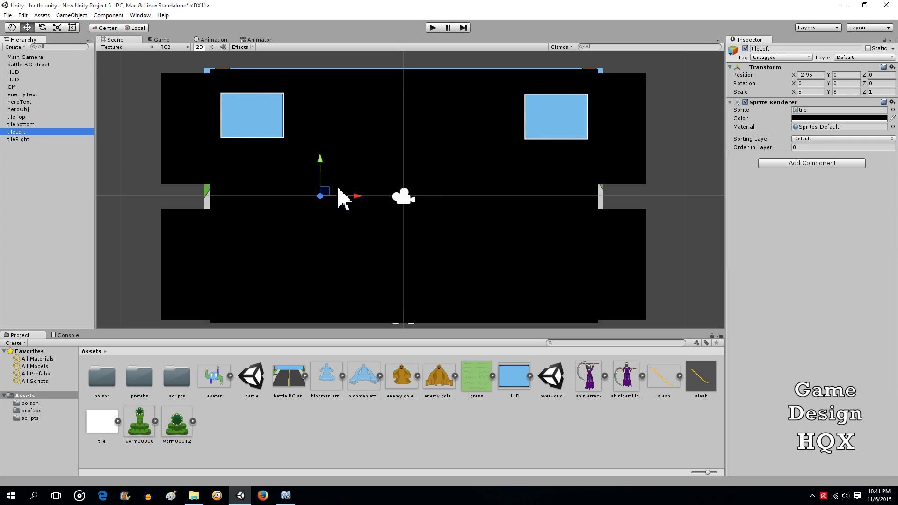
{"action": "left_click_drag", "start_coordinate": [353, 201], "coordinate": [311, 201]}
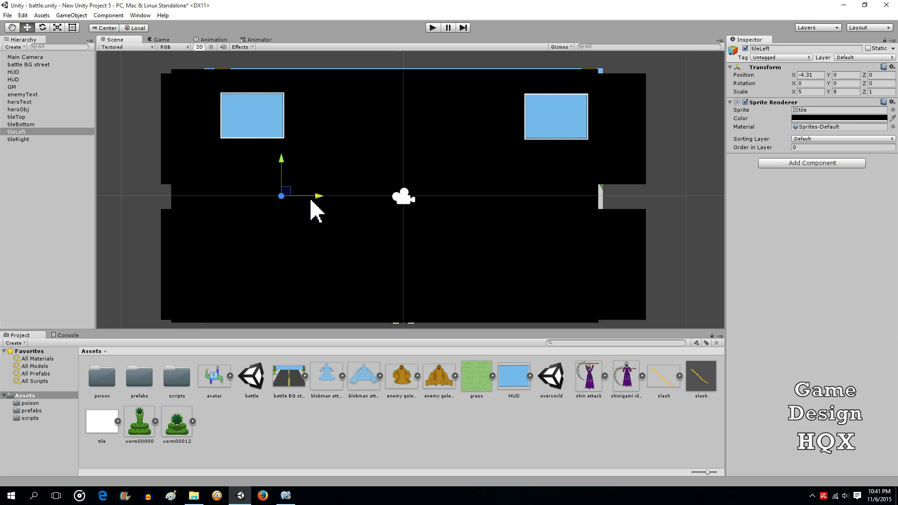
{"action": "left_click", "coordinate": [21, 140]}
Step: Push tileRight out to X 4.97 and tileLeft out to X -4.73
{"action": "left_click_drag", "start_coordinate": [517, 196], "coordinate": [558, 202]}
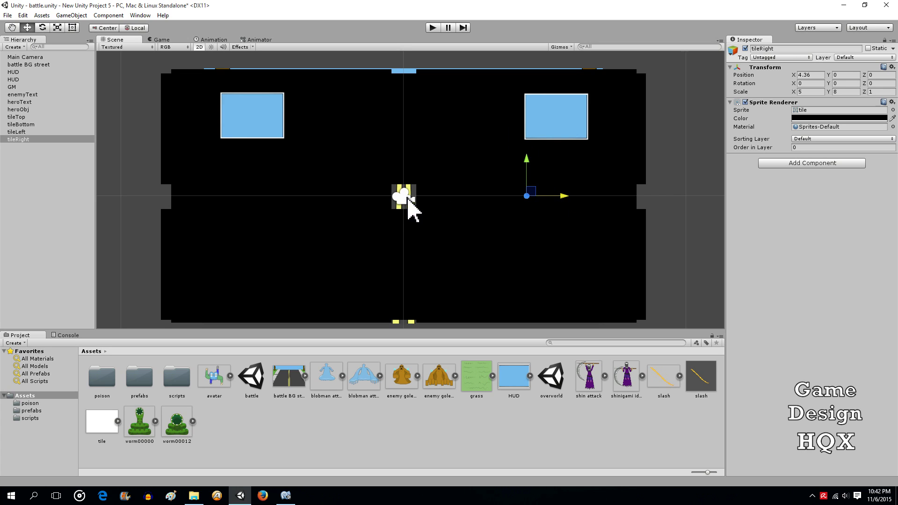
{"action": "left_click_drag", "start_coordinate": [563, 198], "coordinate": [579, 200]}
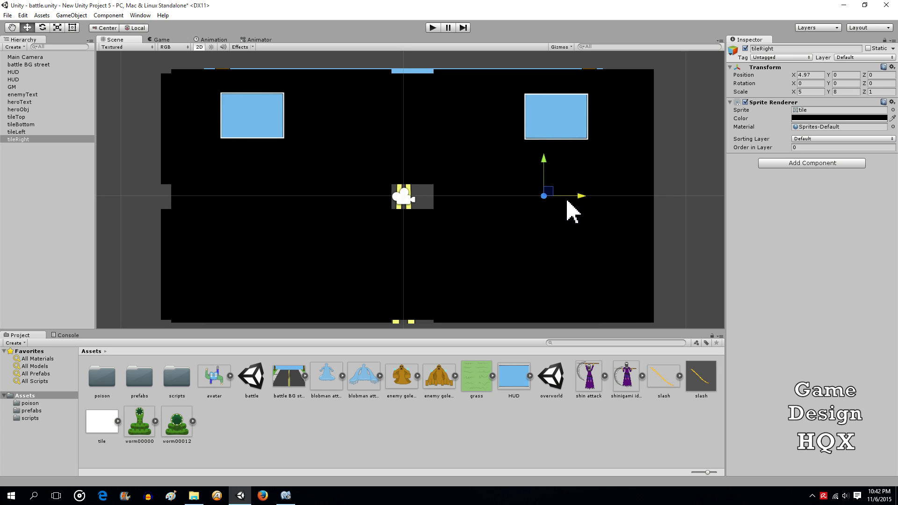
{"action": "left_click", "coordinate": [17, 132]}
{"action": "left_click_drag", "start_coordinate": [315, 196], "coordinate": [296, 195]}
Step: Move tileBottom down to Y -3.03 and tileTop up to Y 2.83
{"action": "left_click", "coordinate": [37, 124]}
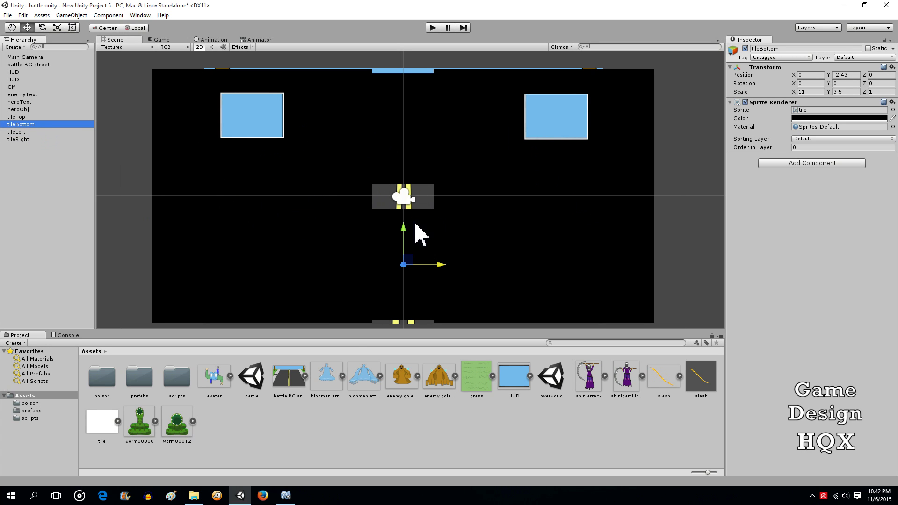
{"action": "left_click_drag", "start_coordinate": [404, 226], "coordinate": [403, 237]}
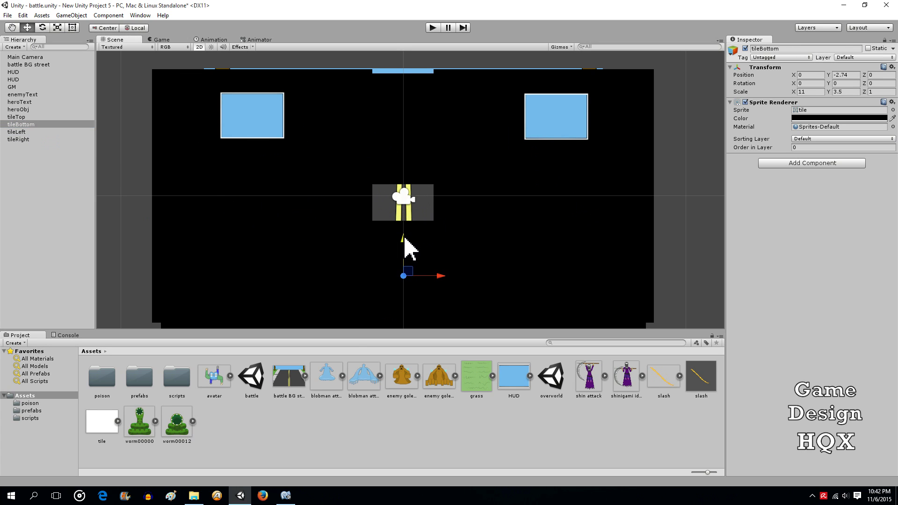
{"action": "left_click", "coordinate": [33, 117]}
{"action": "left_click_drag", "start_coordinate": [409, 105], "coordinate": [406, 87]}
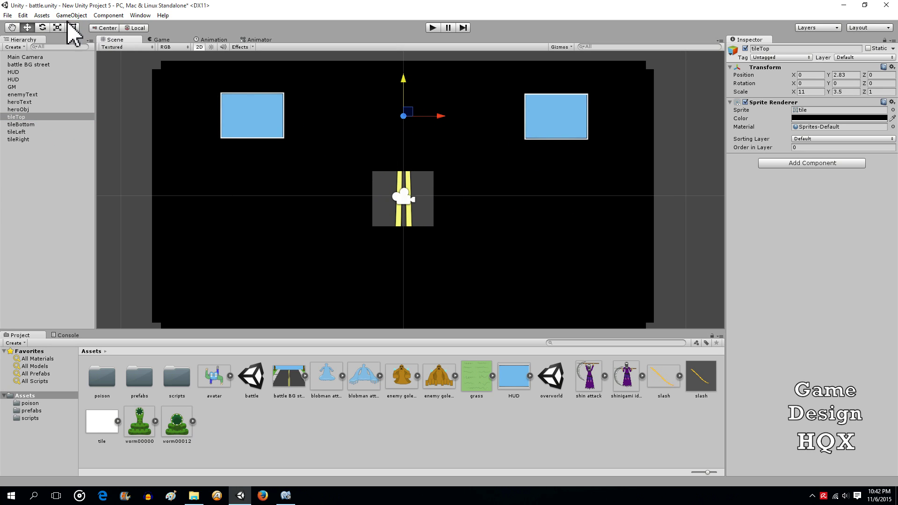
Step: Undo the tileTop and tileBottom moves, returning tileTop to Y 2.37
{"action": "left_click", "coordinate": [22, 15]}
{"action": "left_click", "coordinate": [28, 27]}
{"action": "left_click", "coordinate": [23, 15]}
{"action": "left_click", "coordinate": [28, 27]}
{"action": "left_click", "coordinate": [23, 15]}
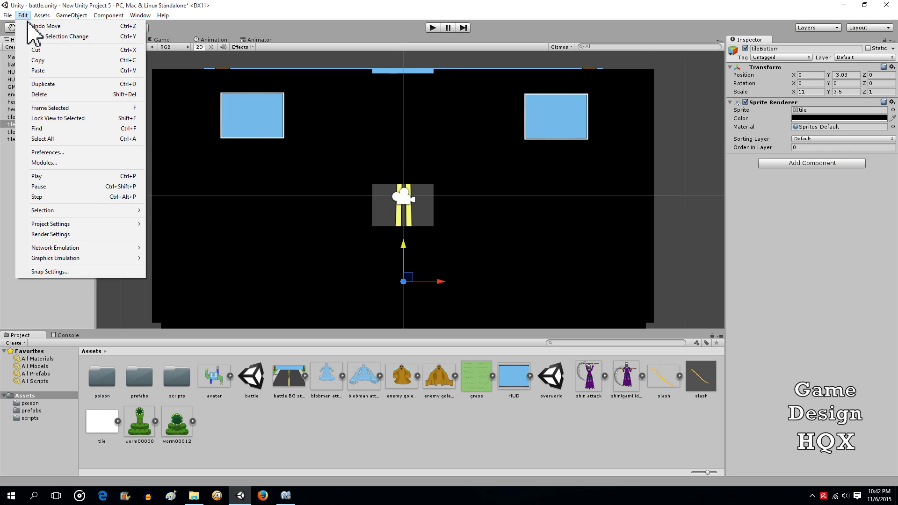
{"action": "left_click", "coordinate": [28, 26]}
{"action": "left_click", "coordinate": [22, 15]}
{"action": "left_click", "coordinate": [29, 26]}
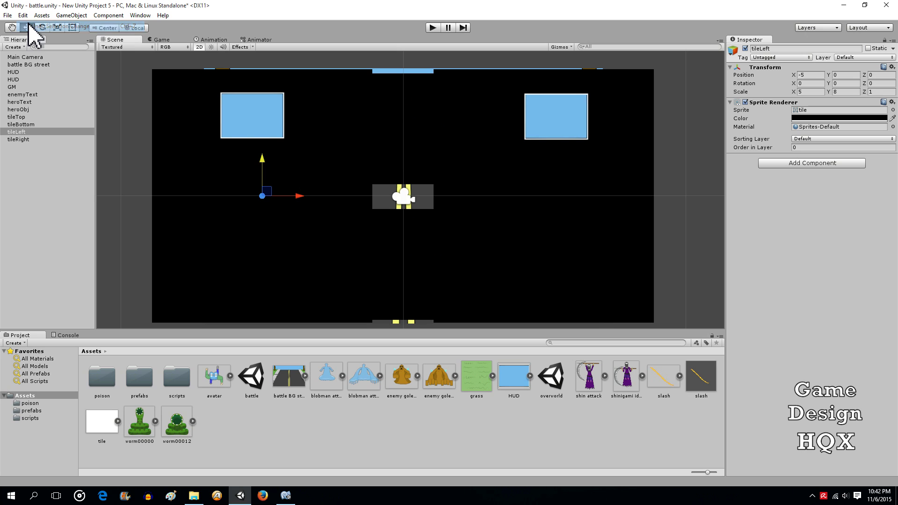
Step: Undo the tileLeft and tileRight moves back to X -4.32 and 4.36, then deselect
{"action": "left_click", "coordinate": [22, 15]}
{"action": "left_click", "coordinate": [29, 26]}
{"action": "left_click", "coordinate": [22, 15]}
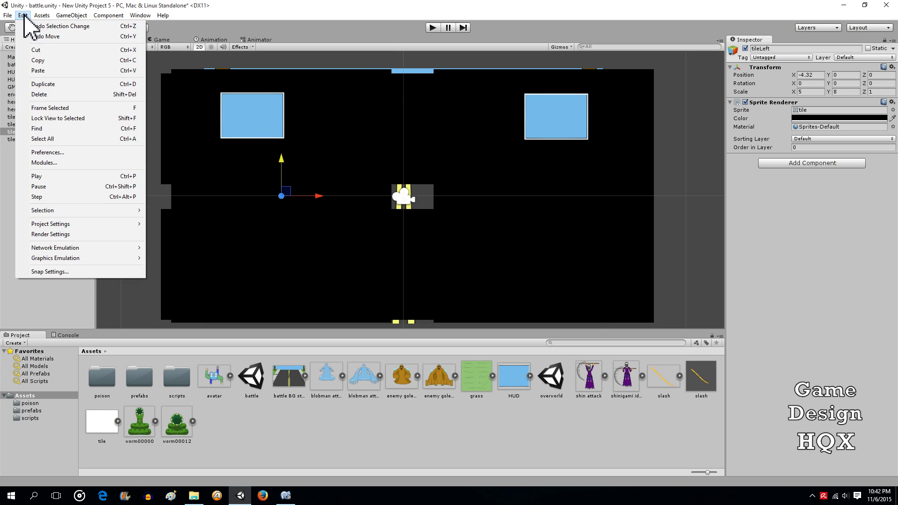
{"action": "left_click", "coordinate": [28, 27]}
{"action": "left_click", "coordinate": [22, 15]}
{"action": "left_click", "coordinate": [29, 26]}
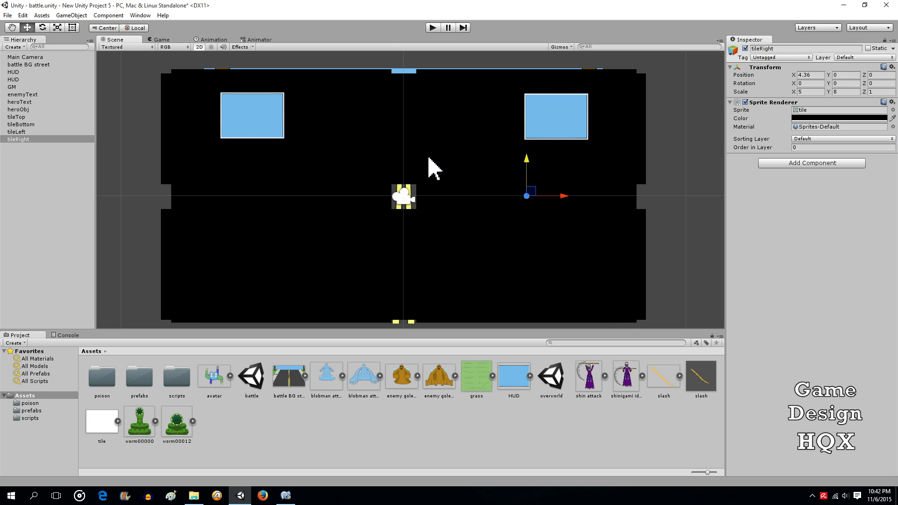
{"action": "left_click", "coordinate": [30, 199]}
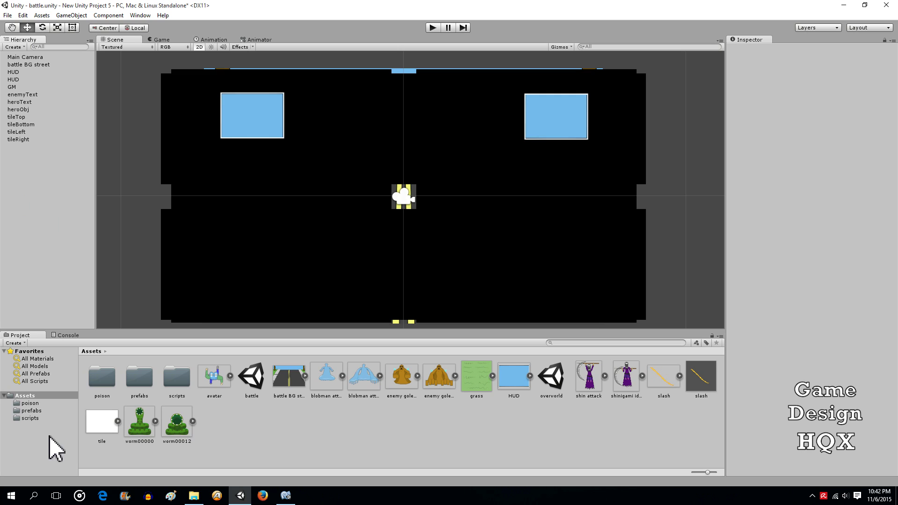
Step: Create a new C# script, default name NewBehaviour, in the Project panel's scripts folder
{"action": "left_click", "coordinate": [34, 417]}
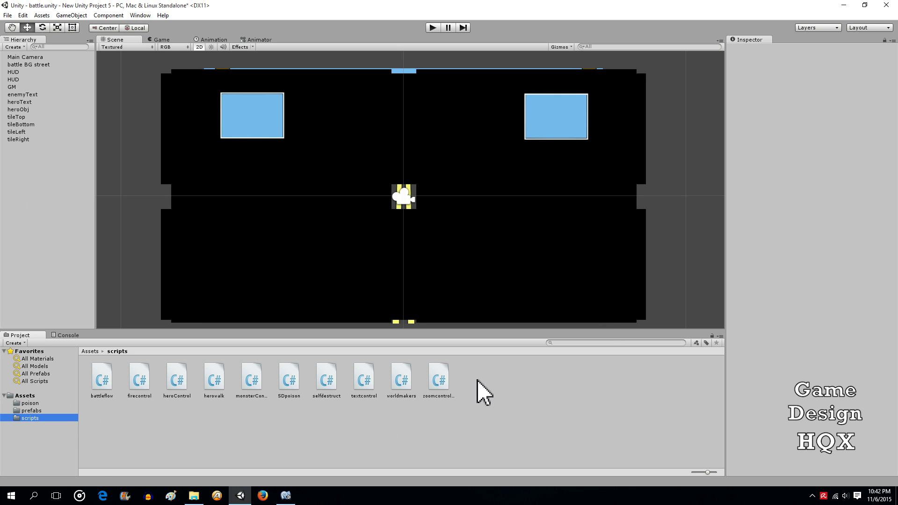
{"action": "right_click", "coordinate": [489, 374]}
{"action": "mouse_move", "coordinate": [563, 233]}
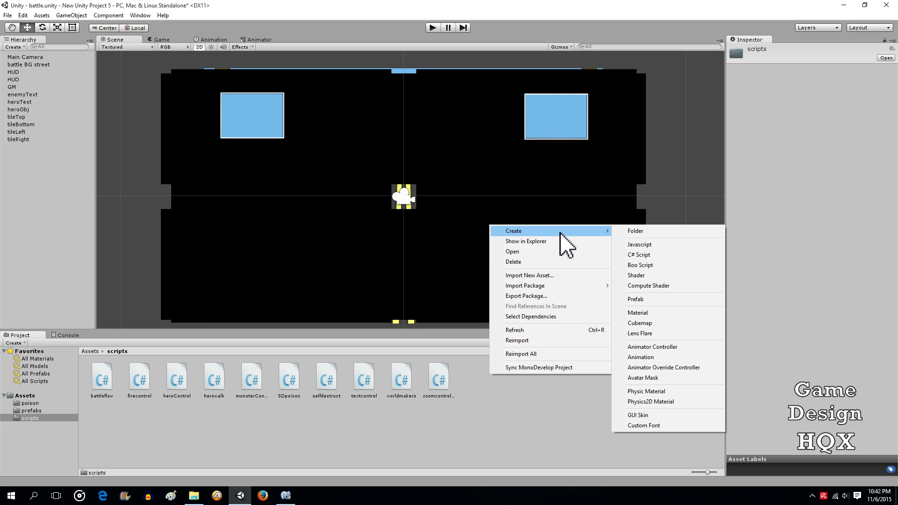
{"action": "left_click", "coordinate": [643, 255]}
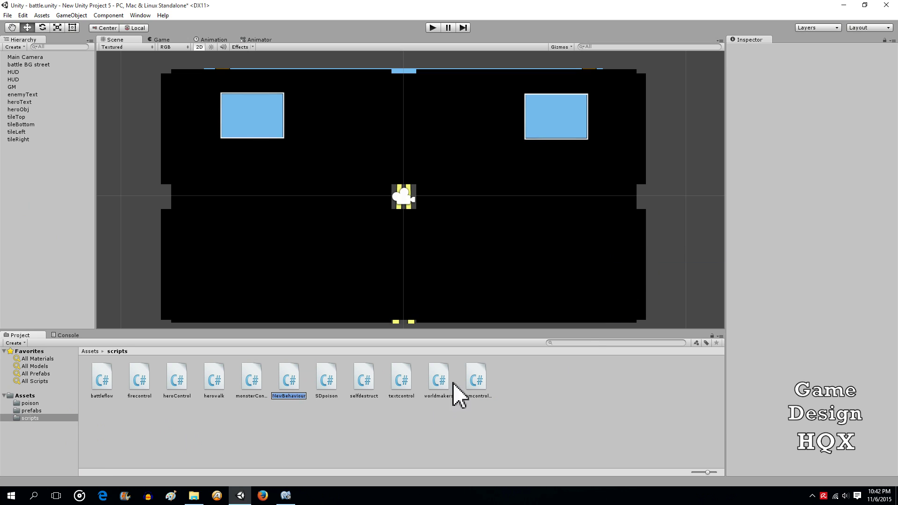